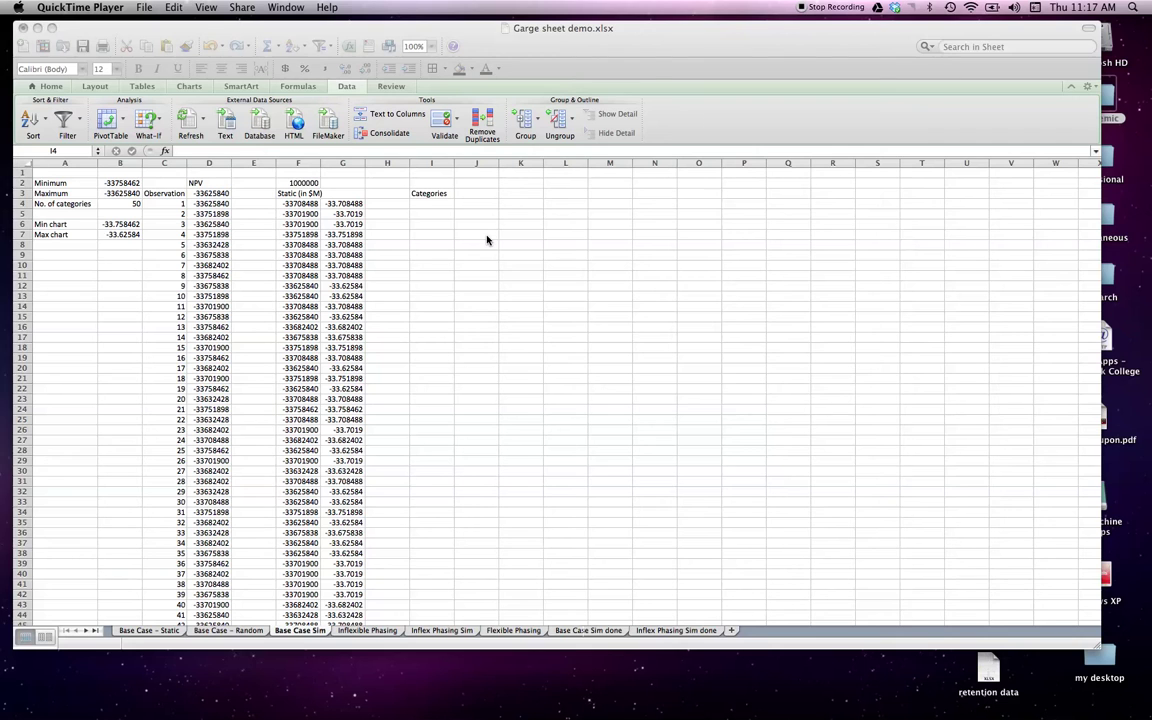
Examine the scaled simulation values in column G and the minimum and maximum formulas in column B.
left_click(428, 205)
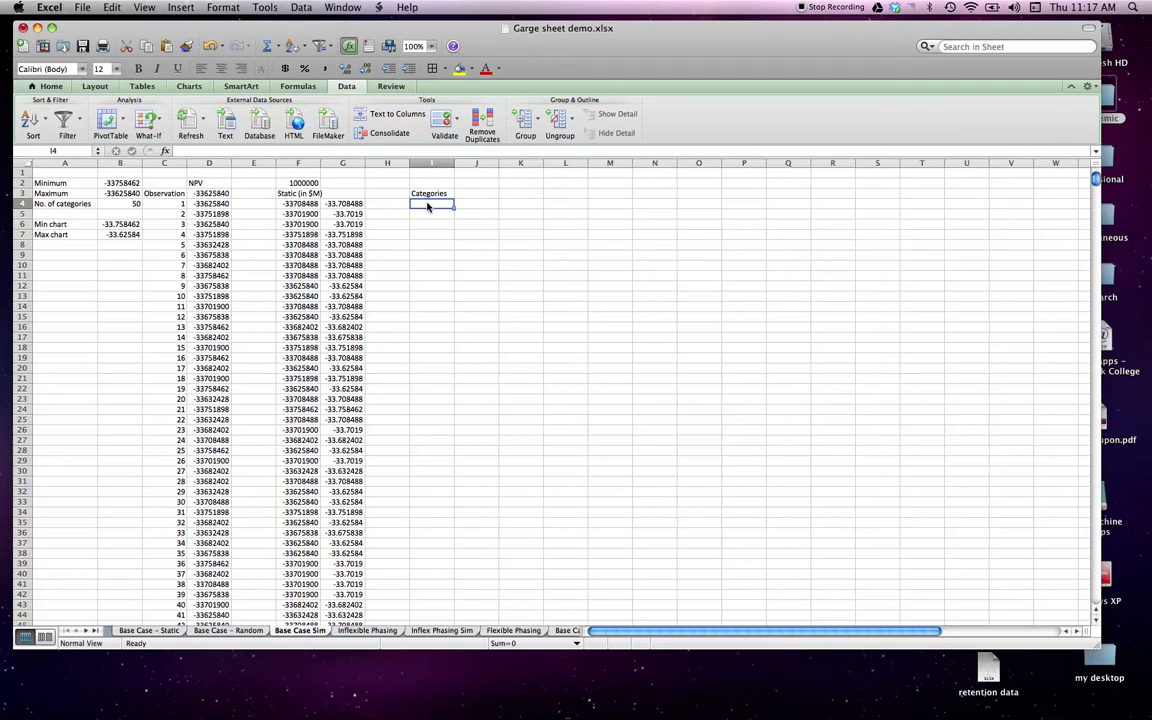
left_click(344, 205)
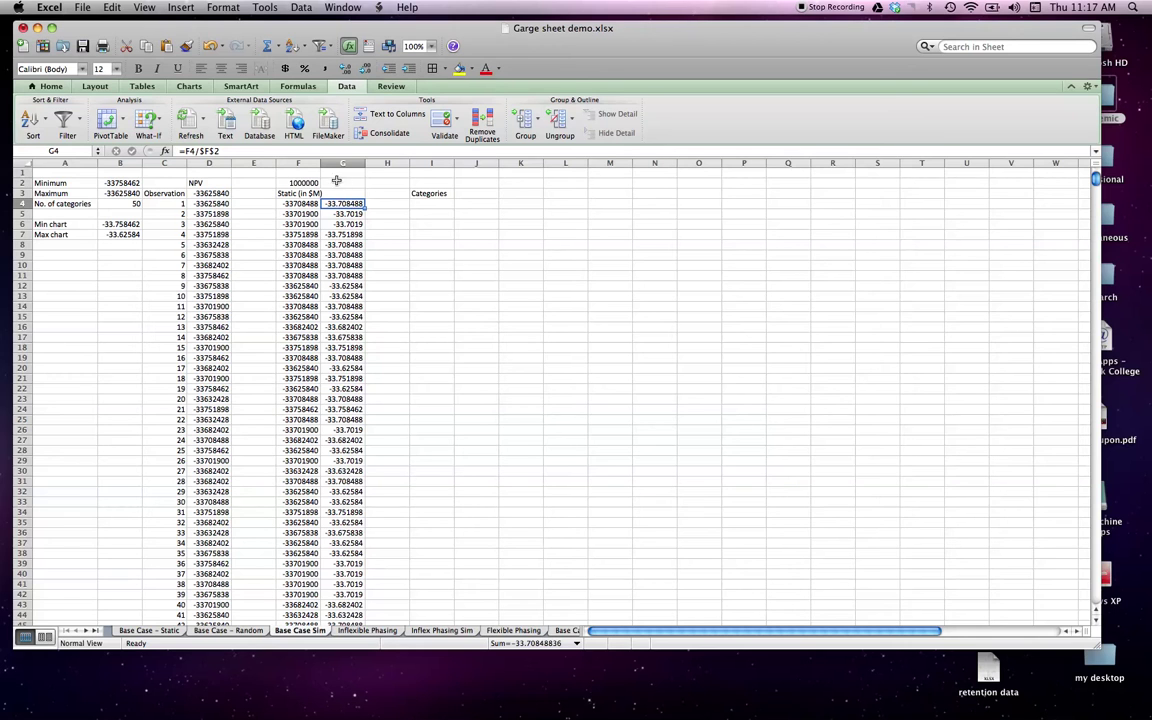
left_click(343, 316, "shift")
left_click(55, 224)
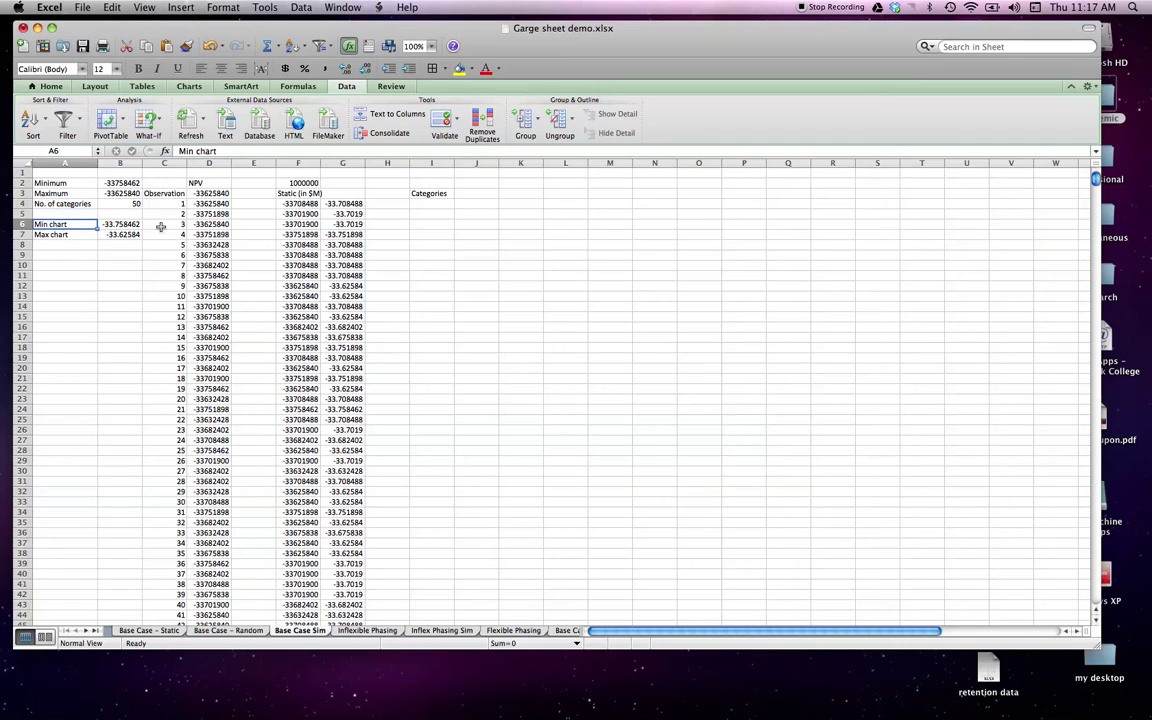
left_click_drag(343, 214, 335, 339)
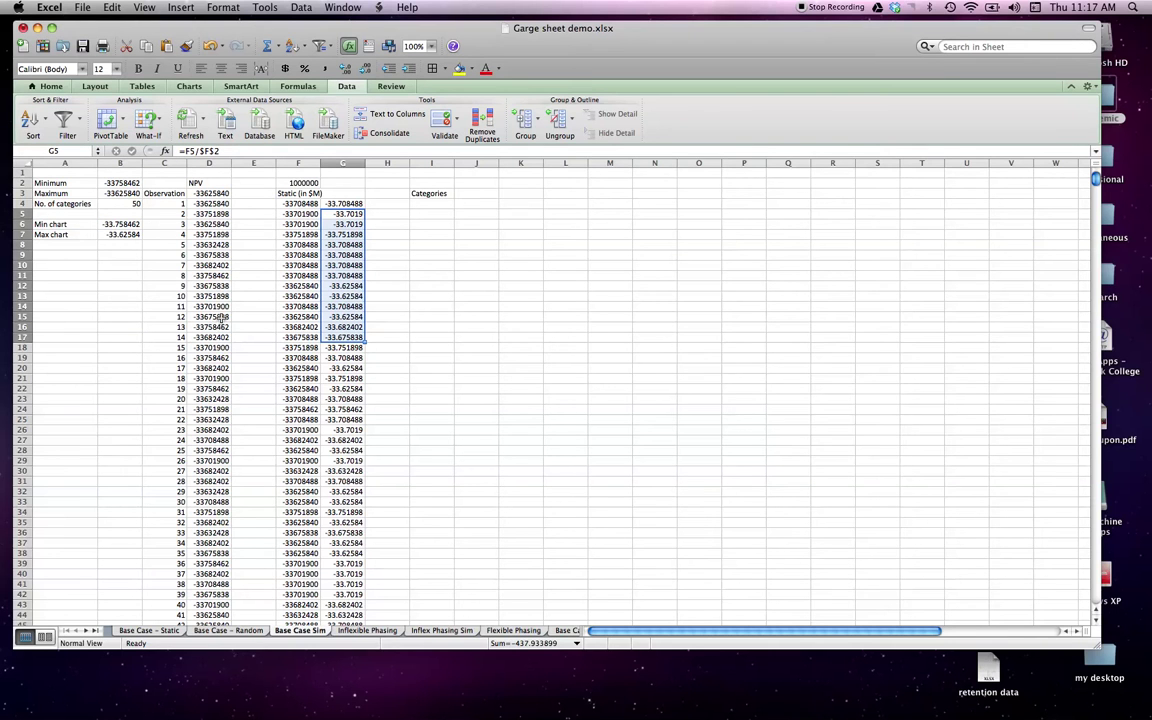
left_click(62, 226)
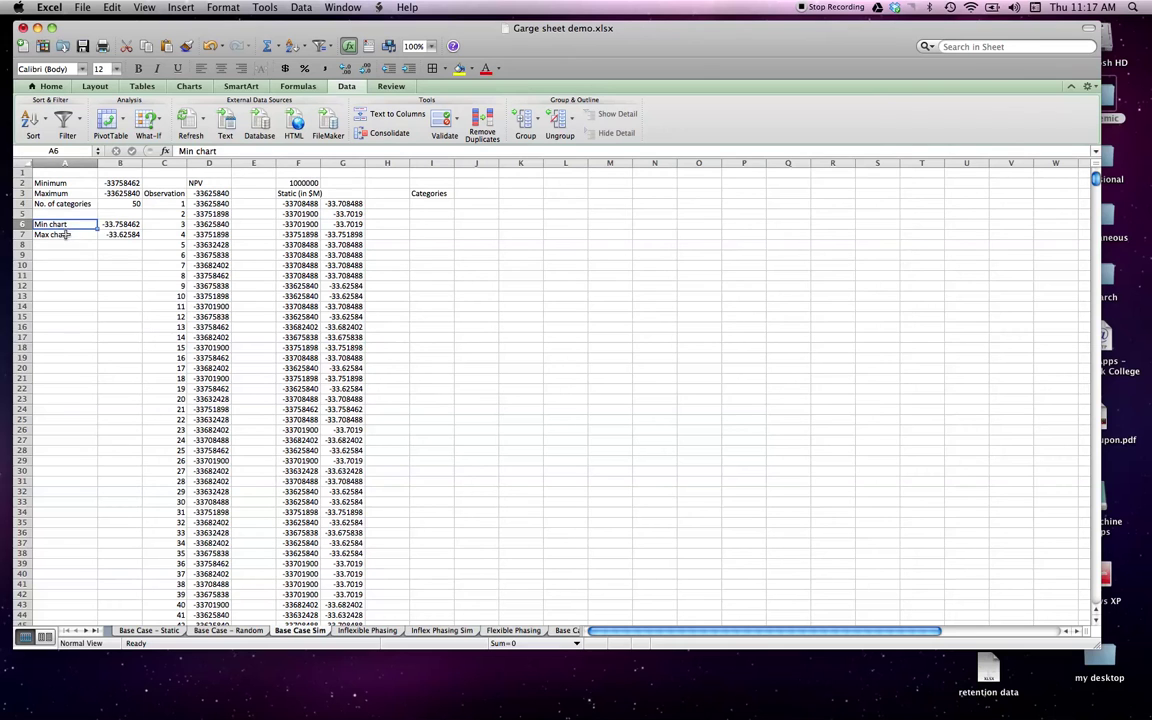
left_click(62, 234)
left_click(121, 226)
left_click(122, 234)
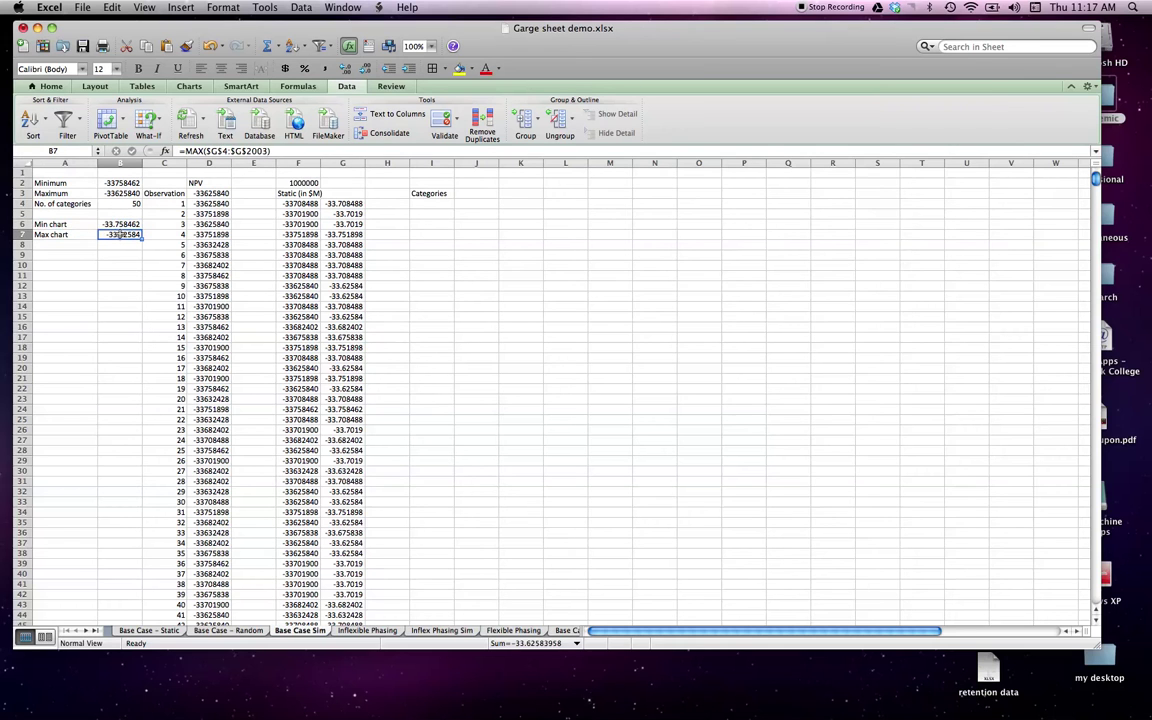
left_click(116, 184)
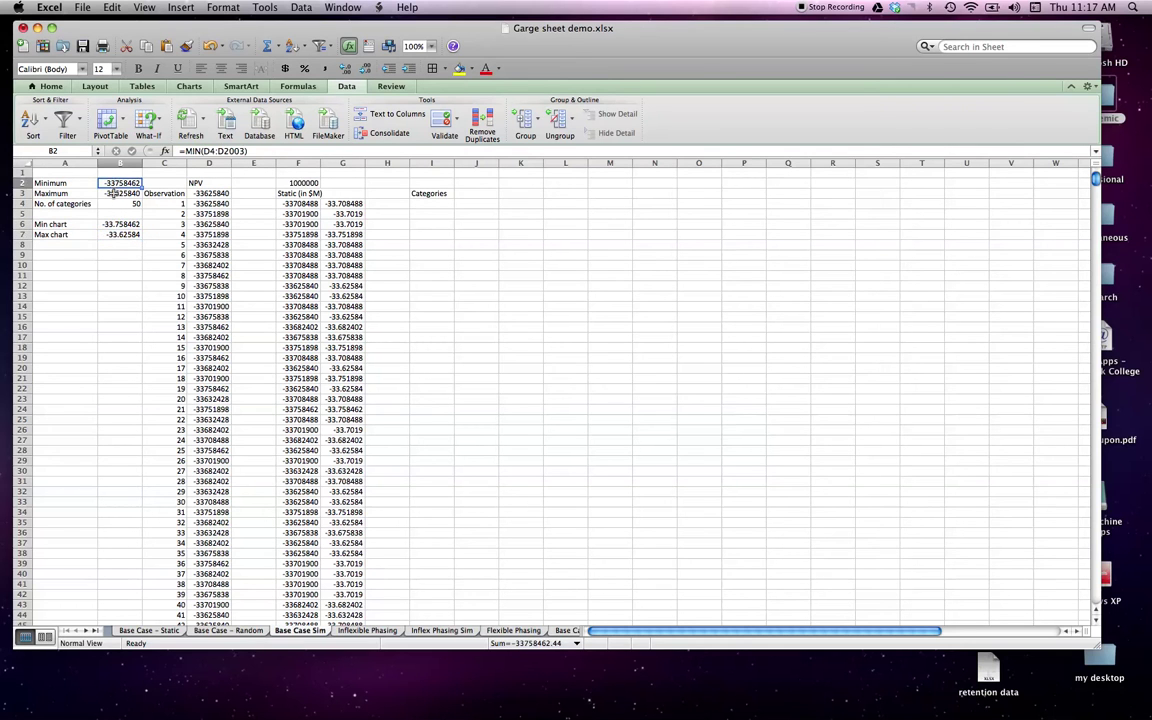
left_click(114, 193)
left_click(120, 234)
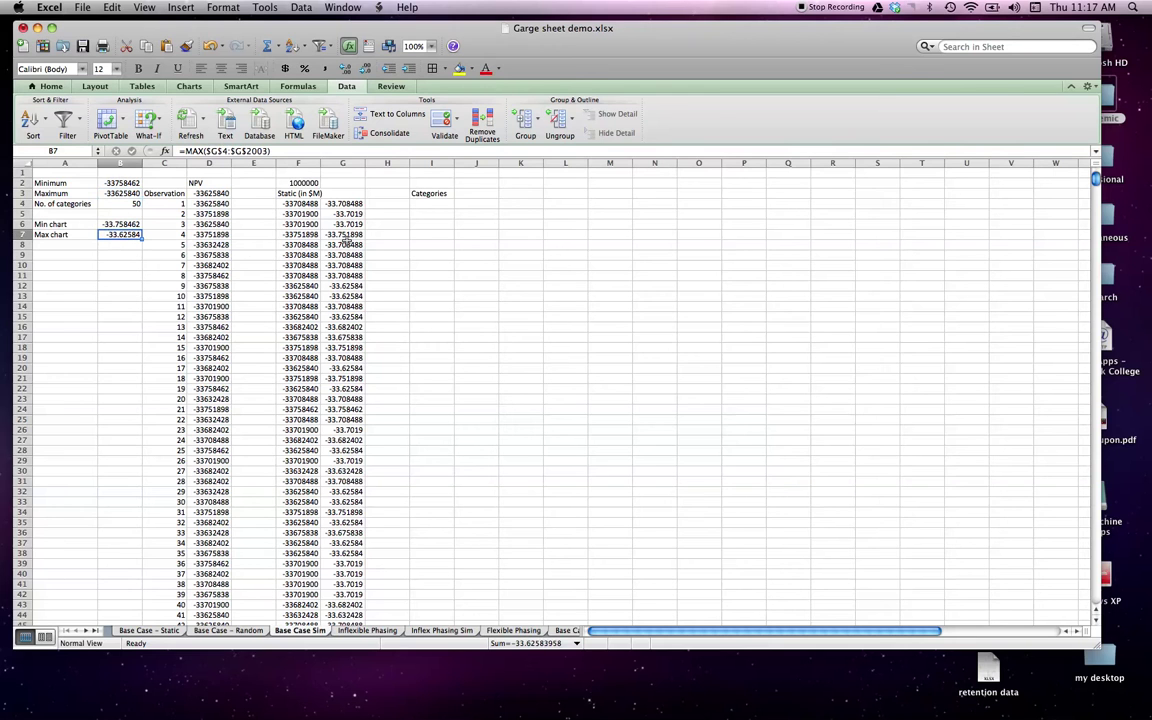
Set the first category in cell I4 equal to the Min chart value in B6.
left_click(433, 205)
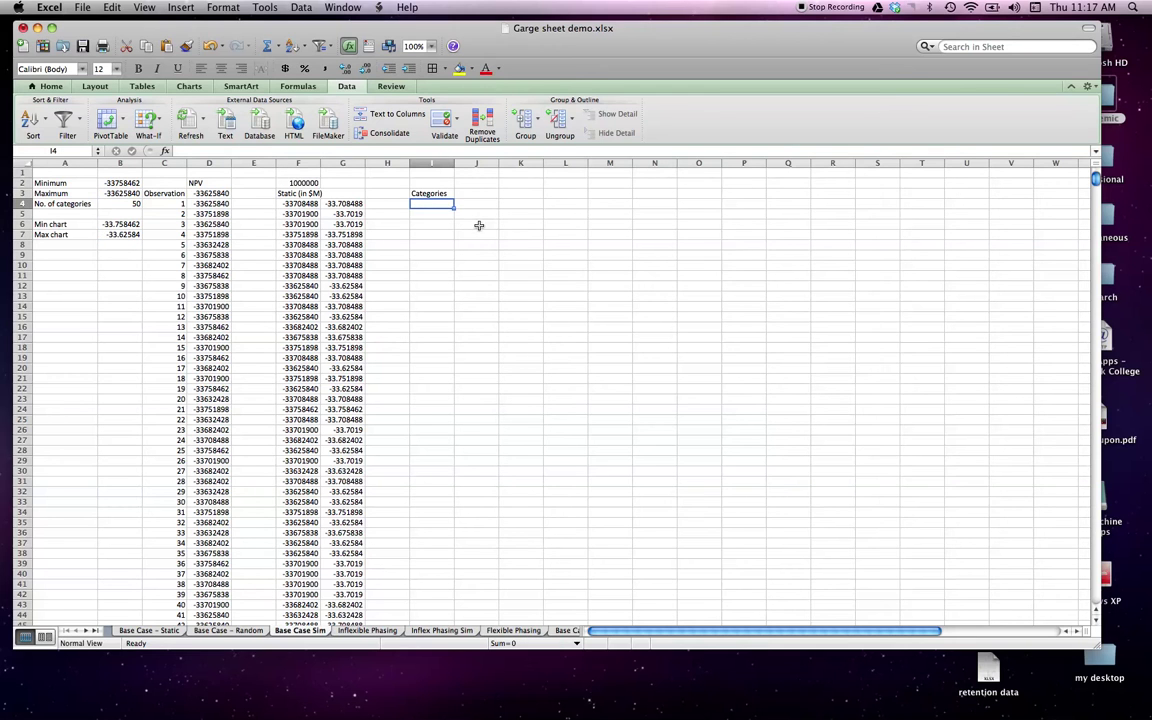
type("=")
left_click(128, 223)
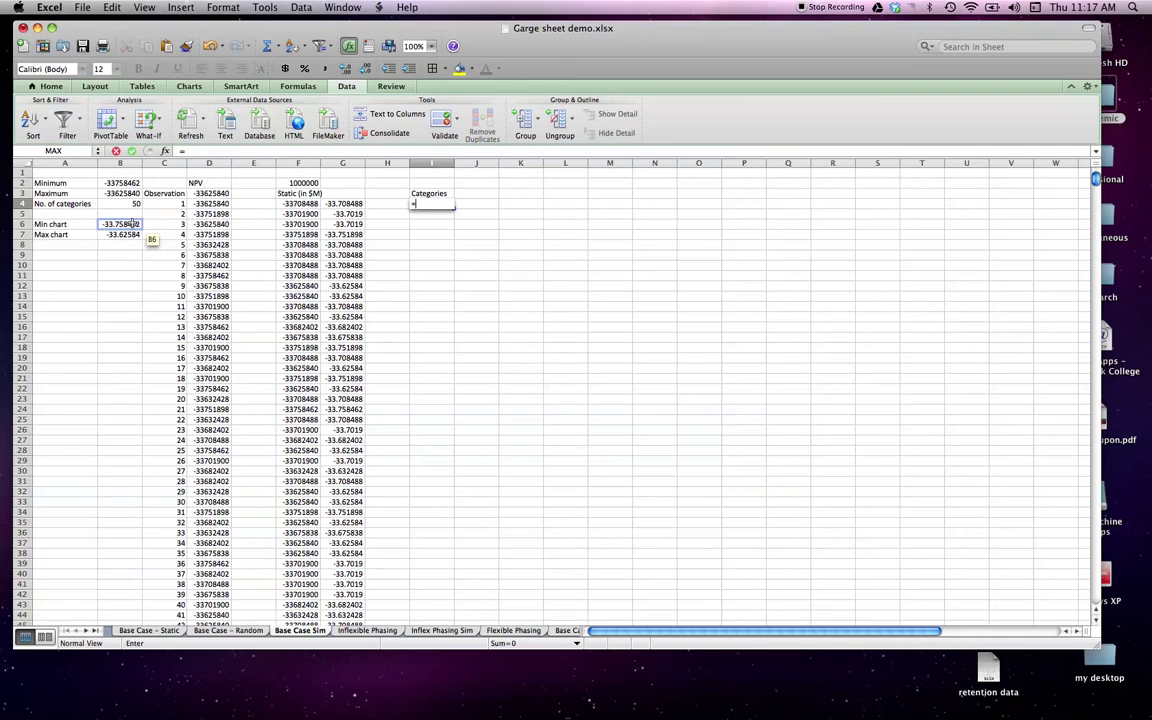
key("Return")
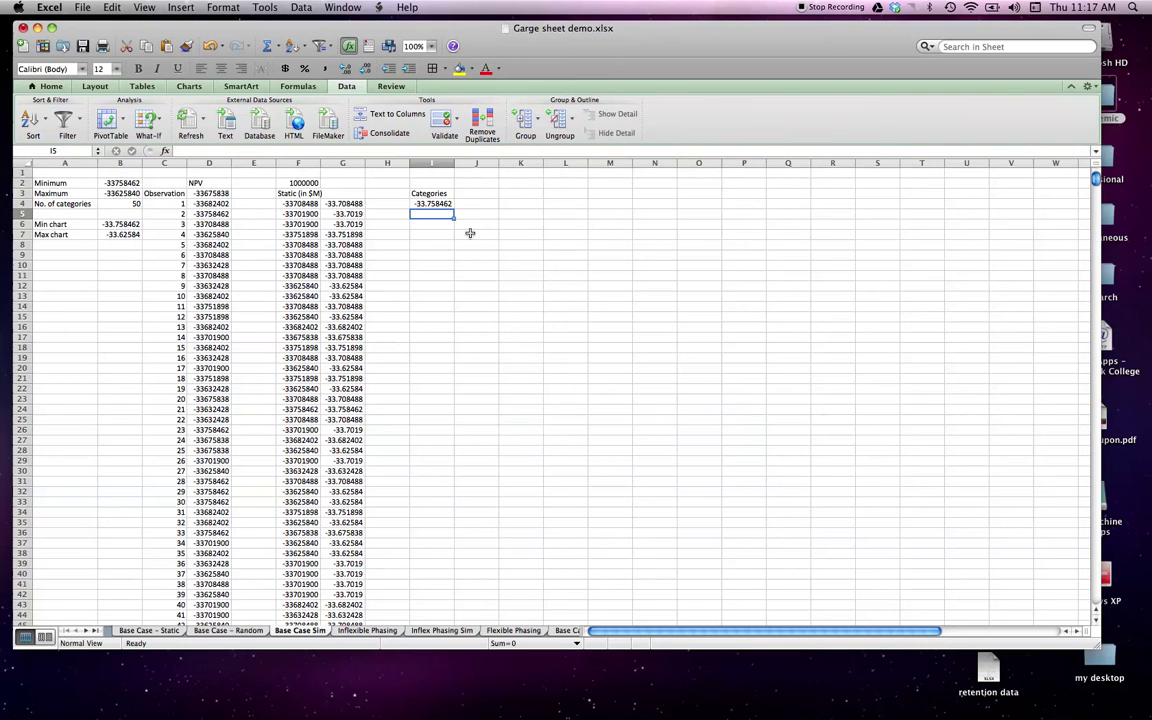
Enter the category width in cell I5 as =(B7-B6)/B4, leaving the formula open for editing.
type("=")
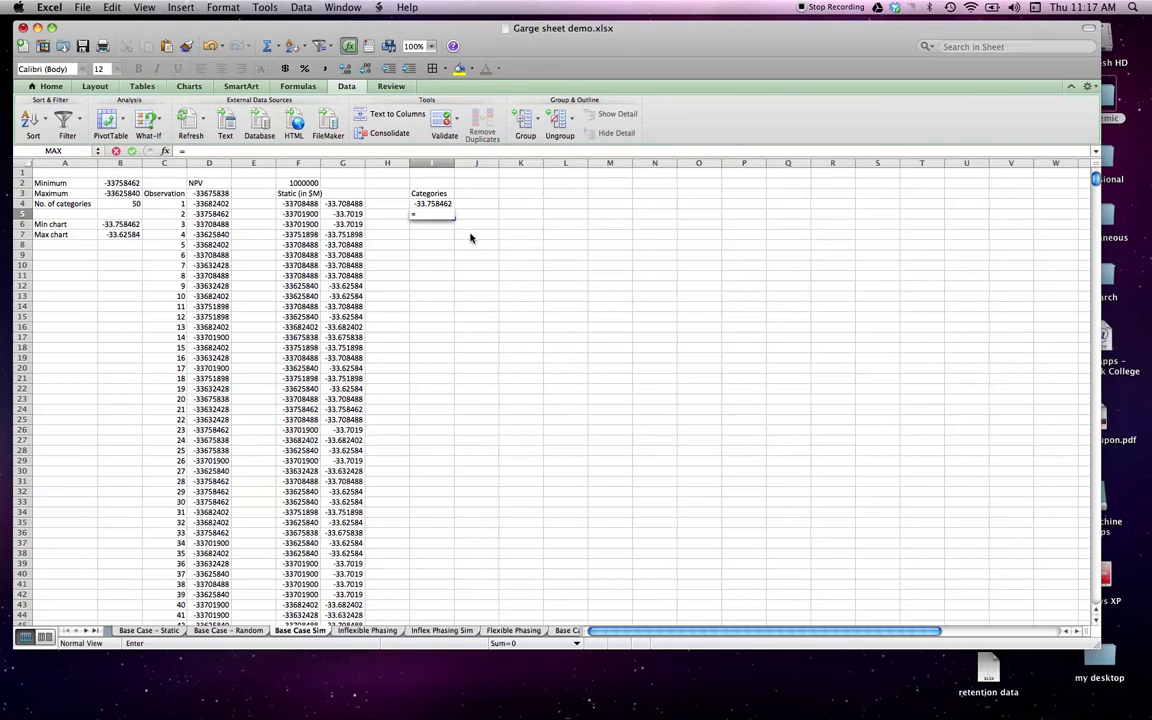
left_click(470, 233)
type("(")
left_click(119, 233)
type("-")
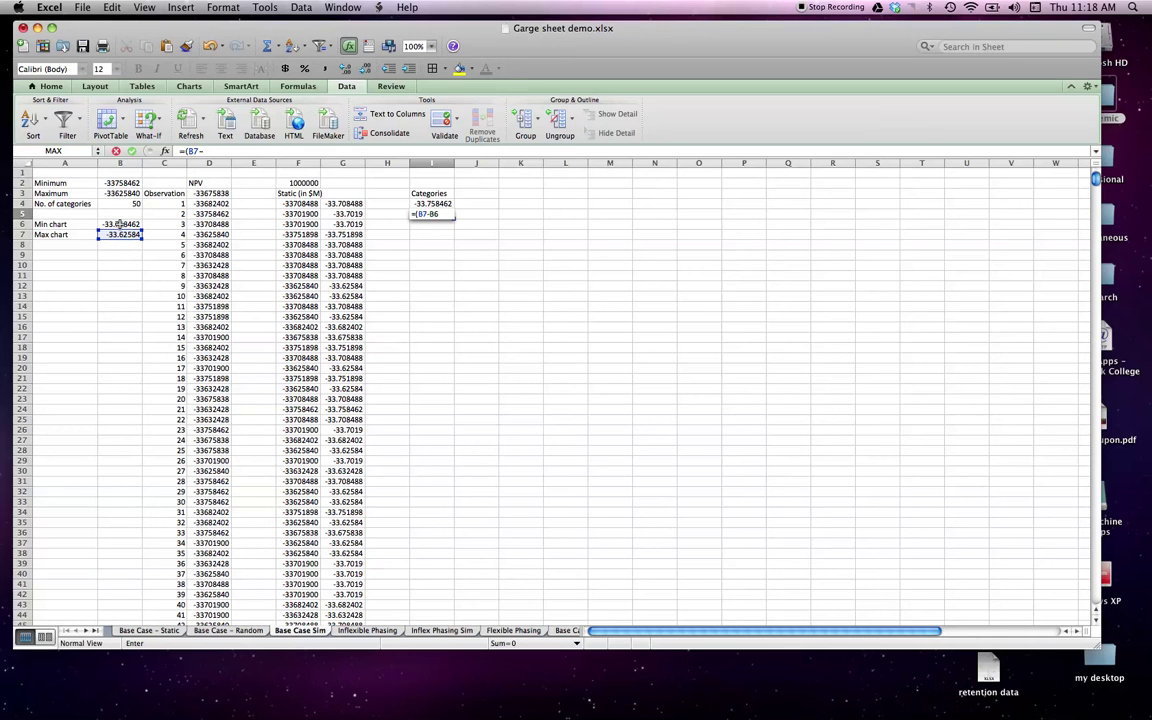
left_click(119, 224)
type(")/")
left_click(117, 204)
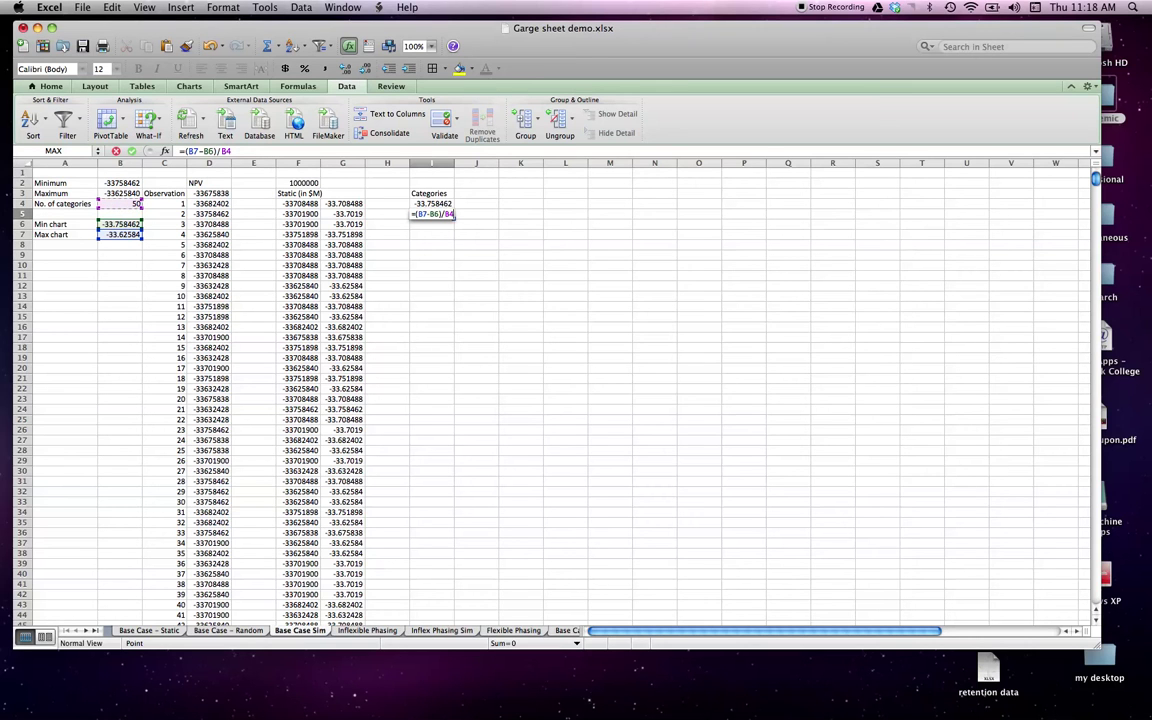
Make the references in I5 absolute and add the previous category, giving =($B$7-$B$6)/$B$4+I4.
key("F2")
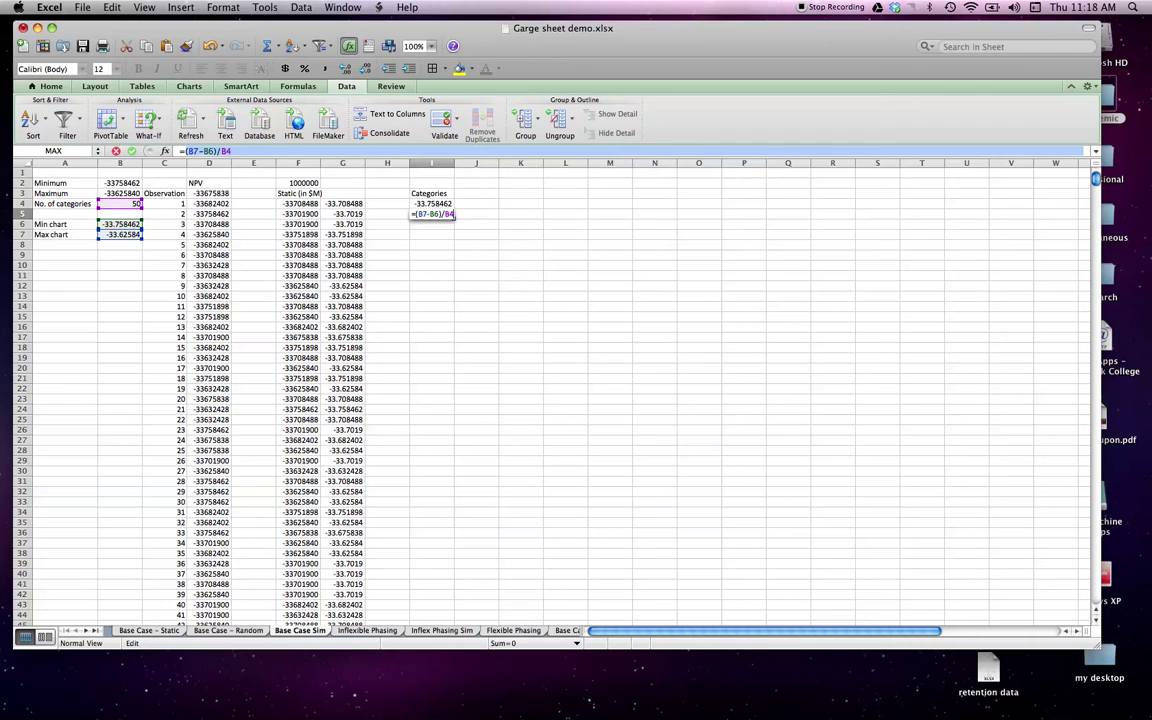
key("super+t")
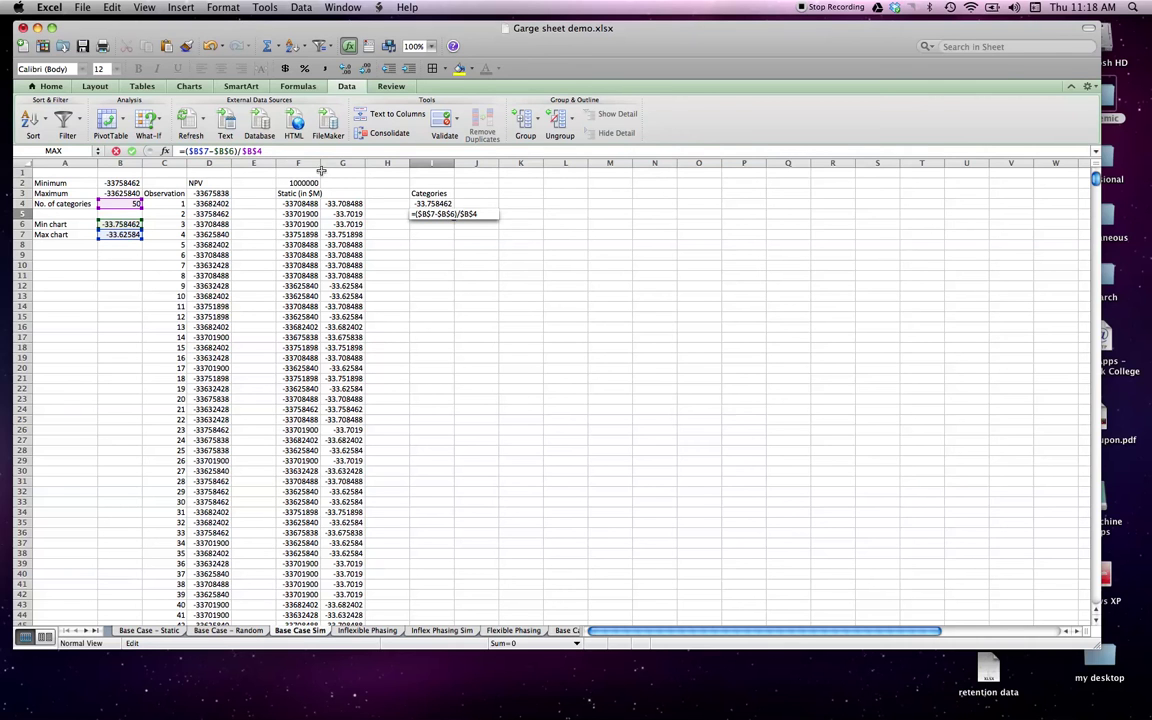
type("+")
left_click(432, 203)
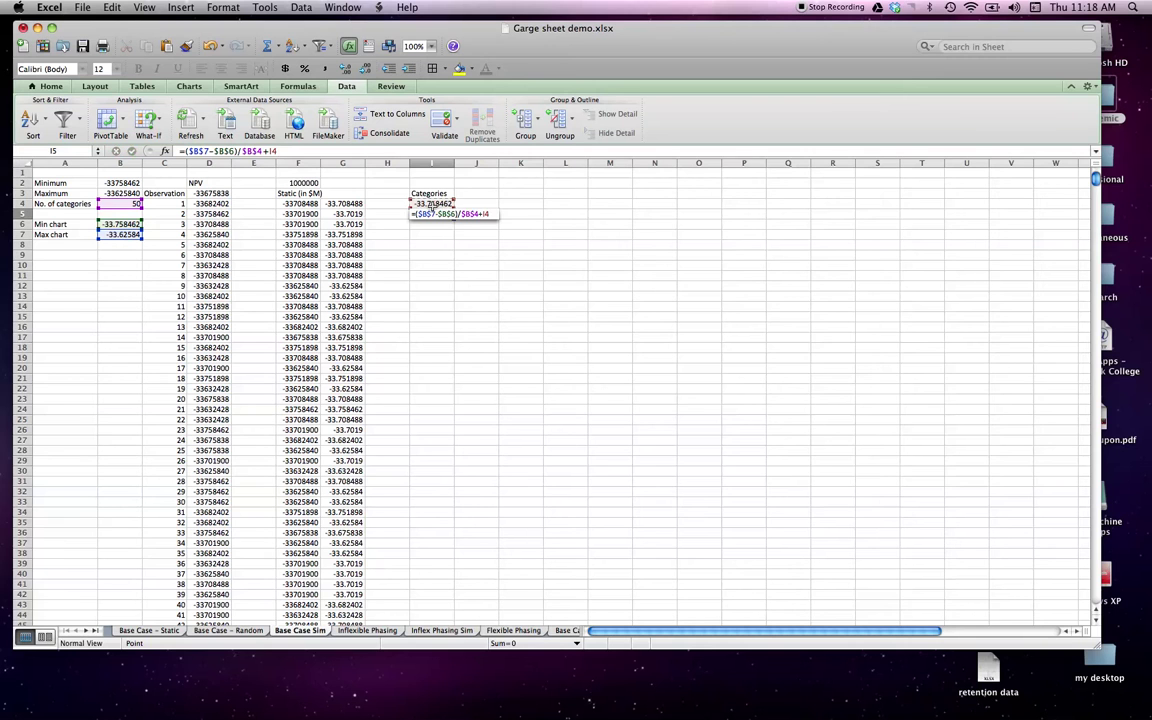
key("Return")
Copy the I5 formula down the Categories column from I6 to fill in the remaining category values.
left_click(434, 212)
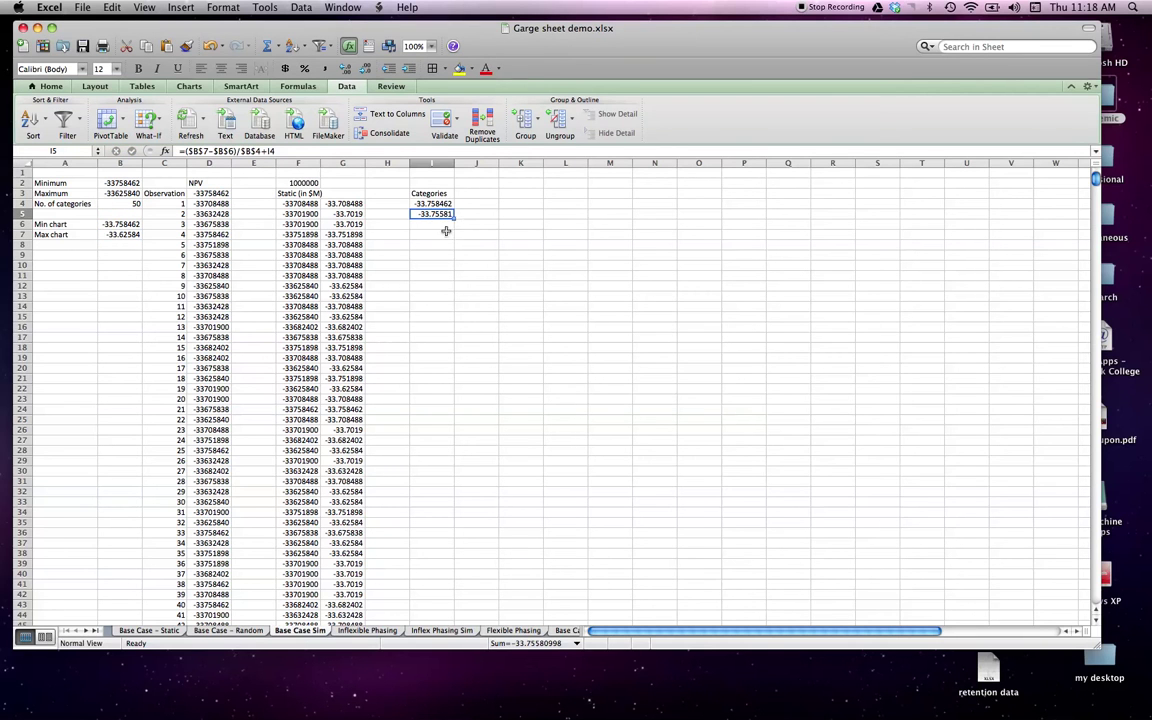
key("super+c")
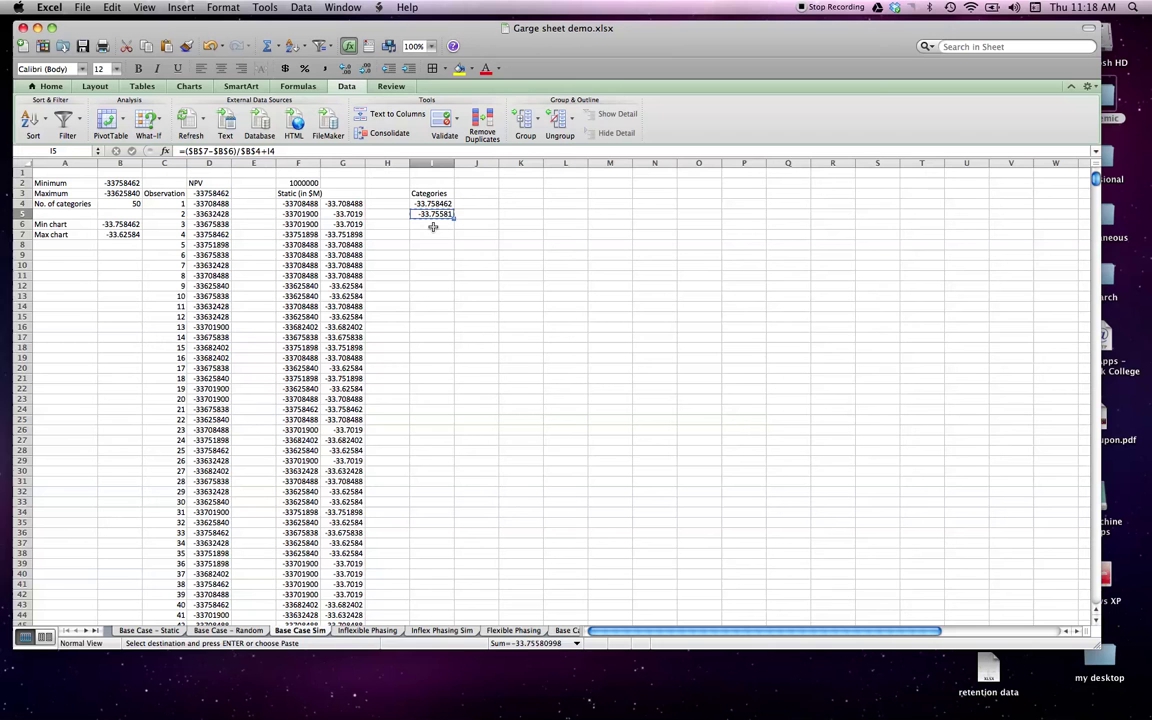
left_click_drag(429, 223, 428, 592)
key("super+v")
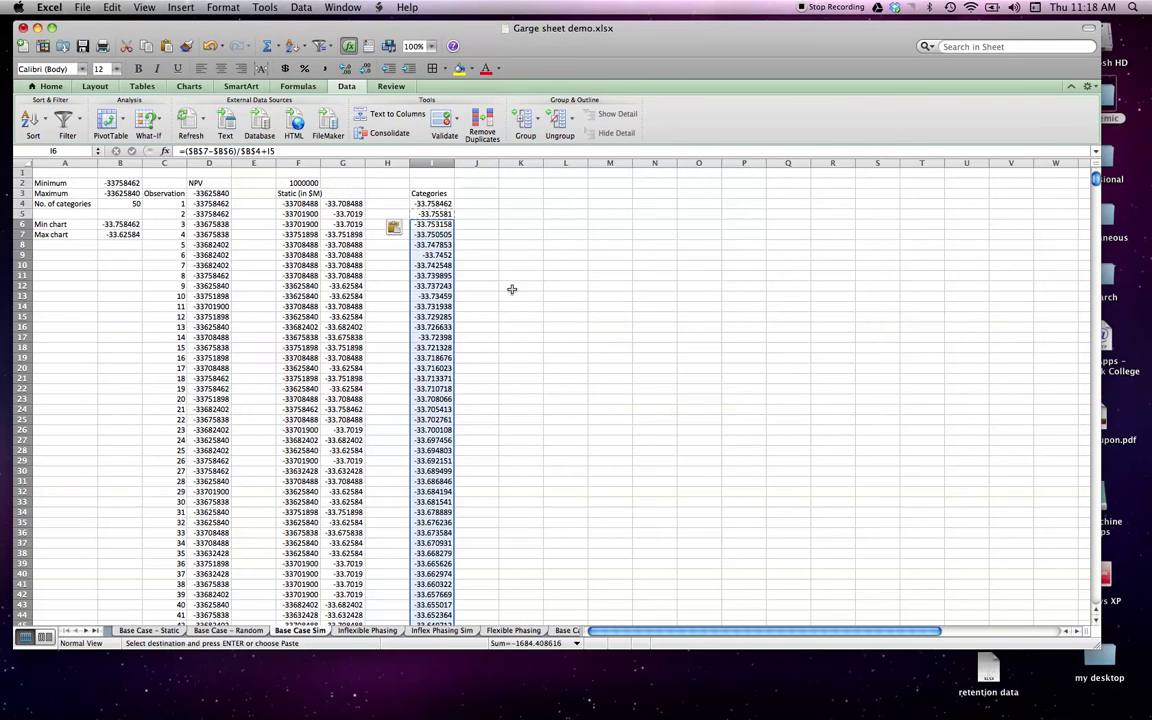
Begin an IF formula in cell J5, beside the second category value.
left_click(478, 204)
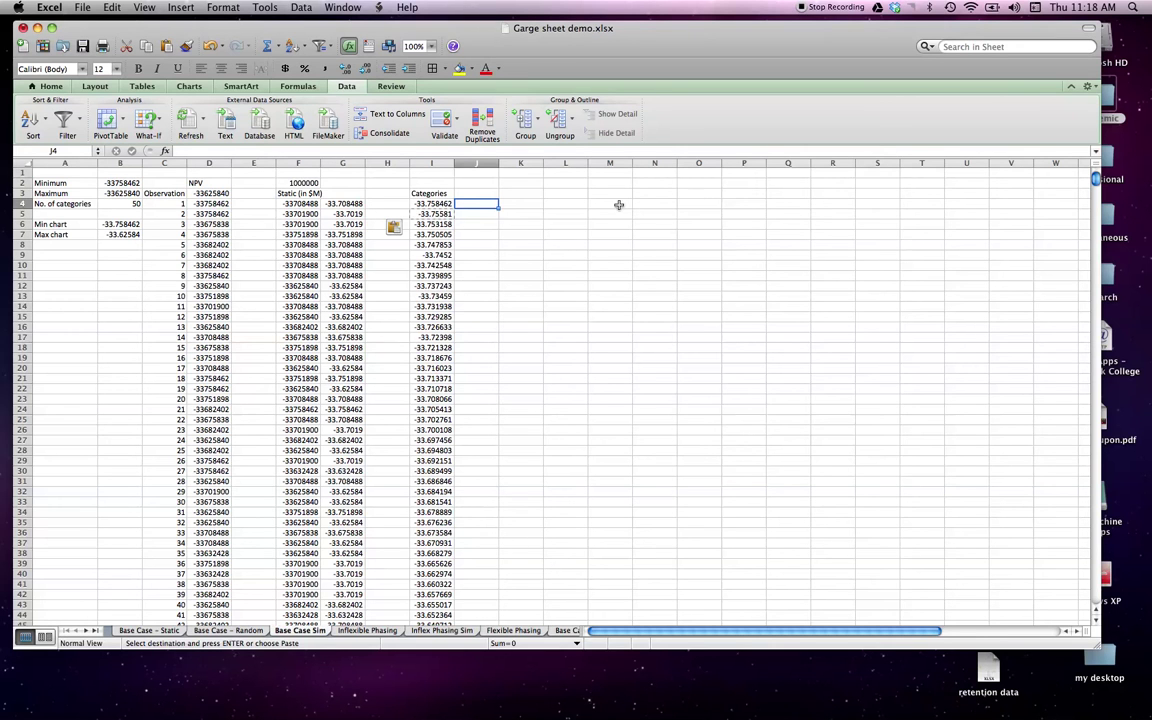
left_click(470, 215)
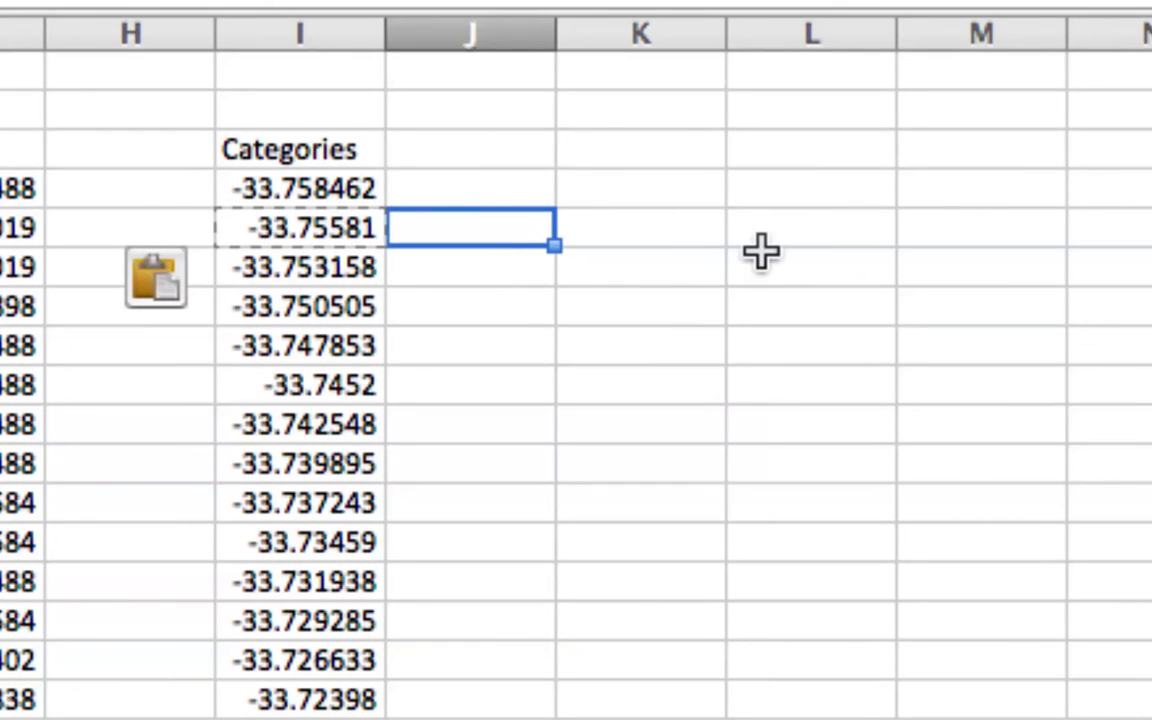
type("=")
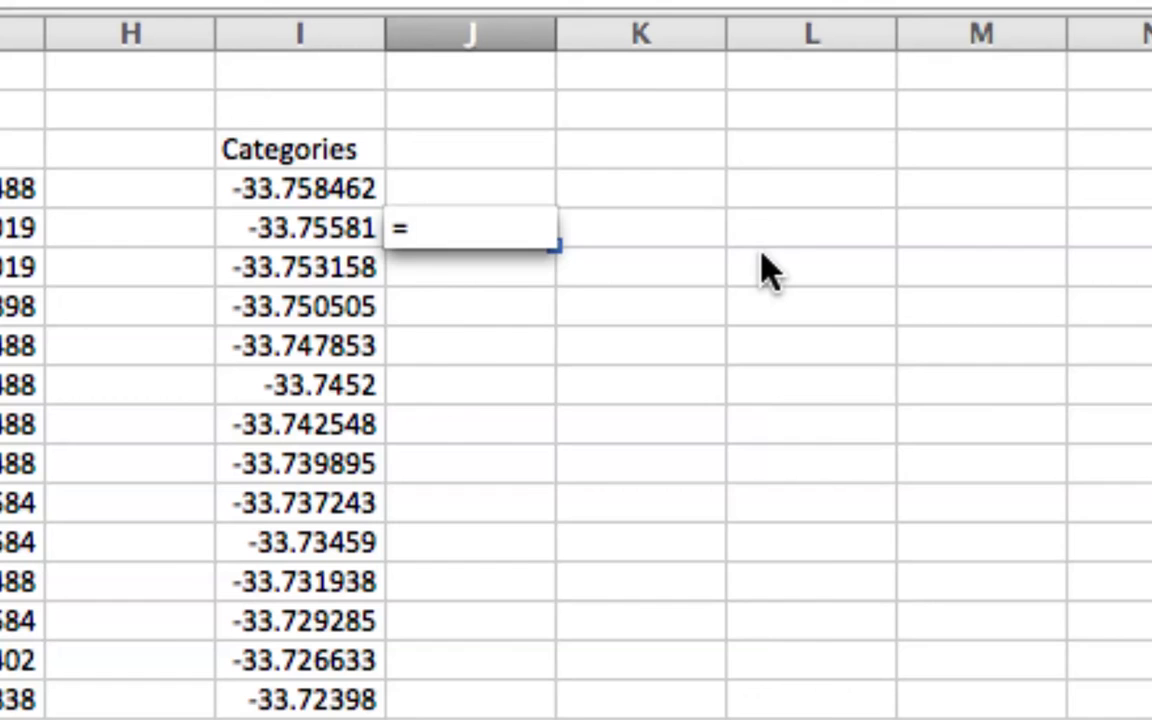
type("if")
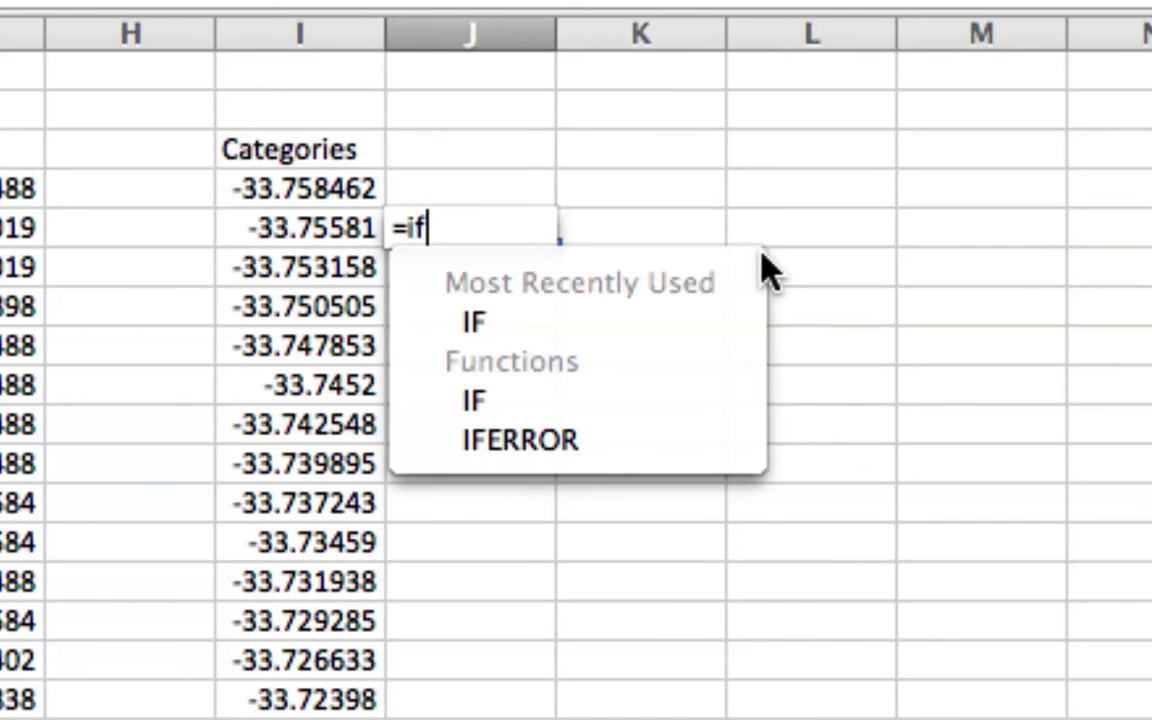
type("(")
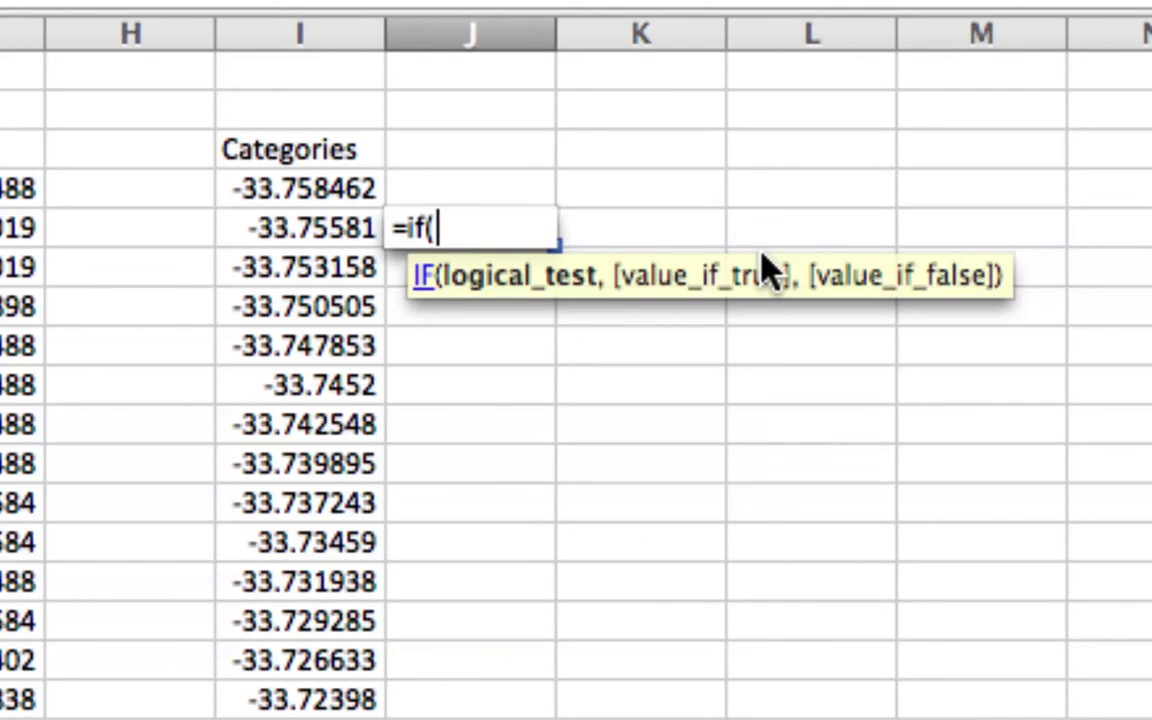
left_click(355, 231)
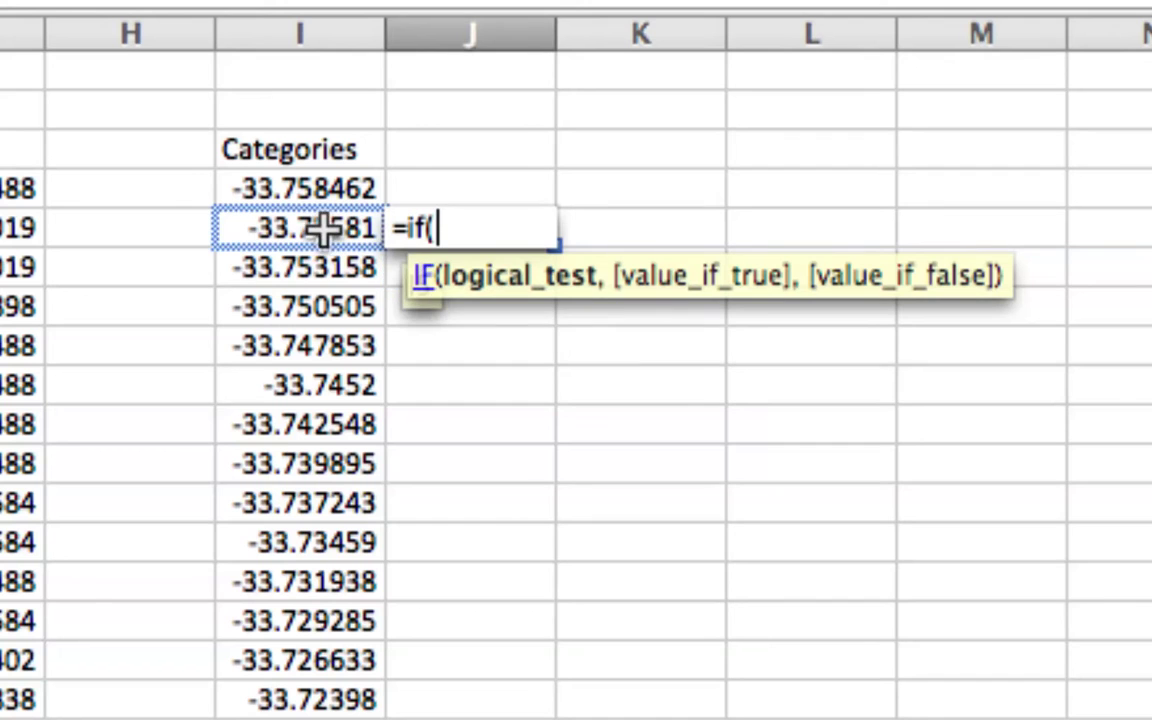
left_click_drag(322, 230, 321, 489)
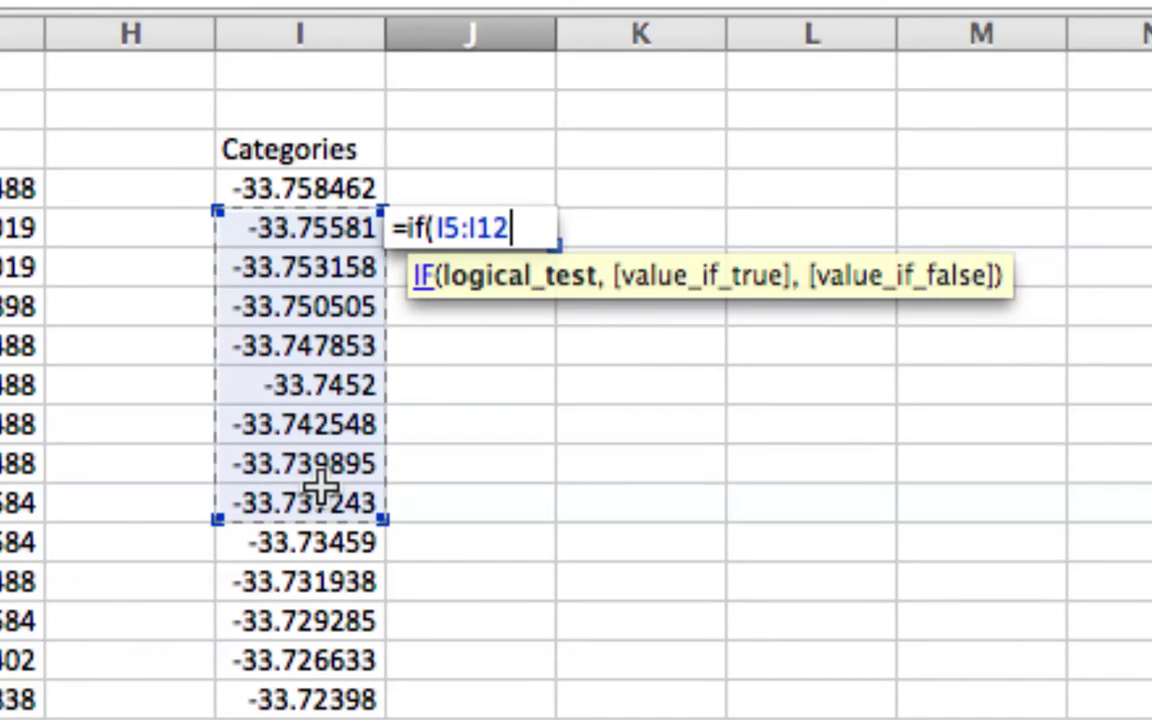
key("super+t")
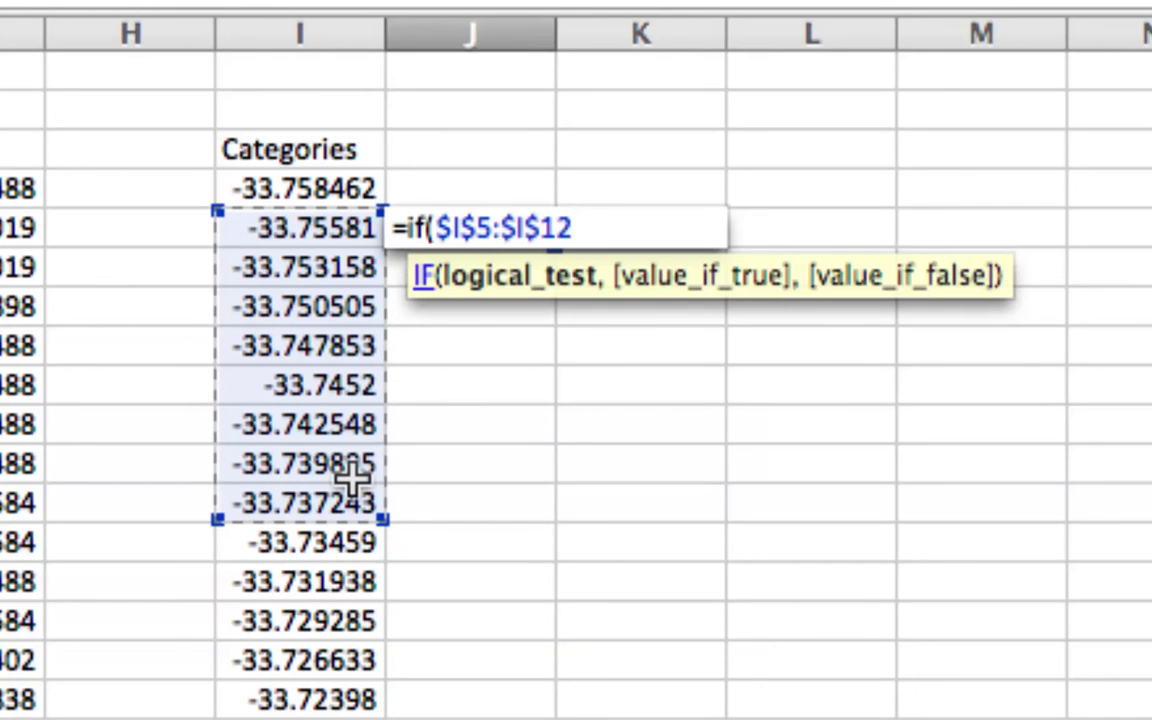
type("<")
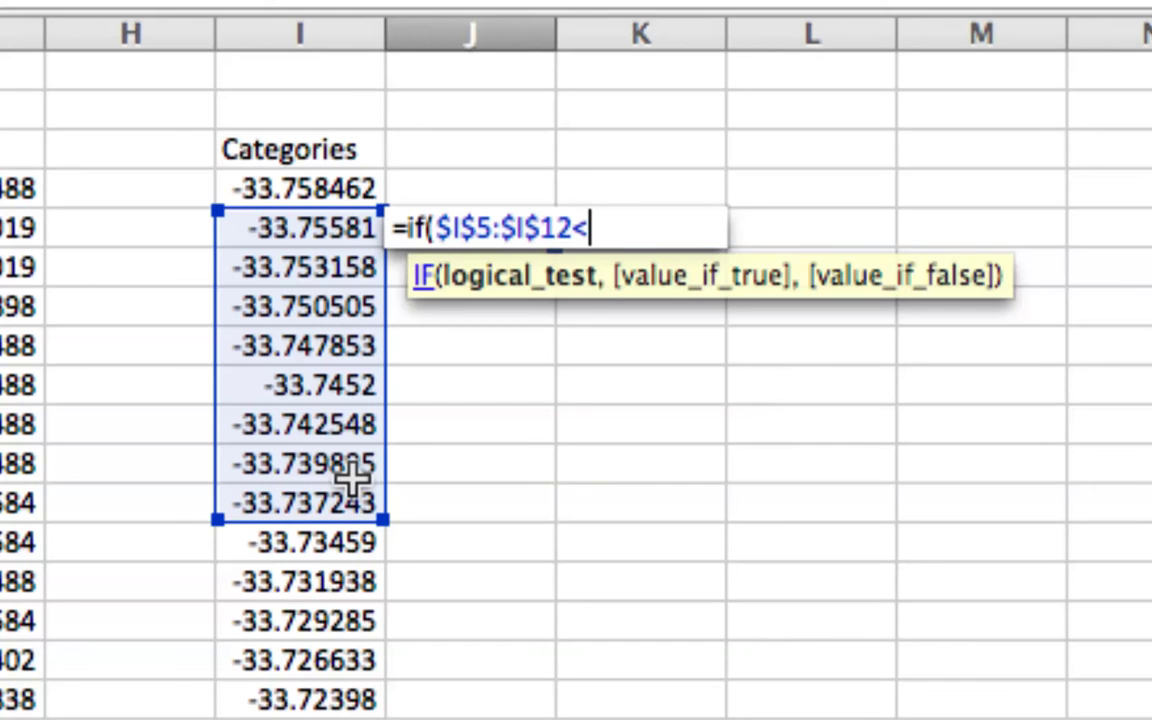
type("=")
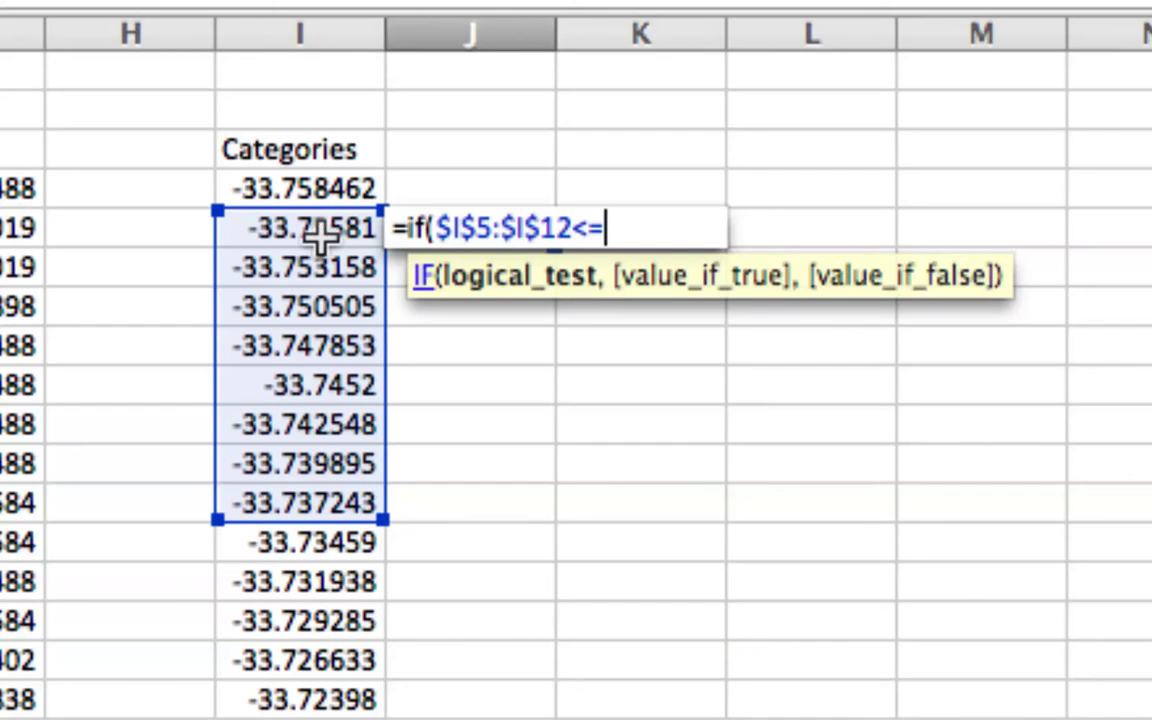
left_click_drag(437, 229, 606, 244)
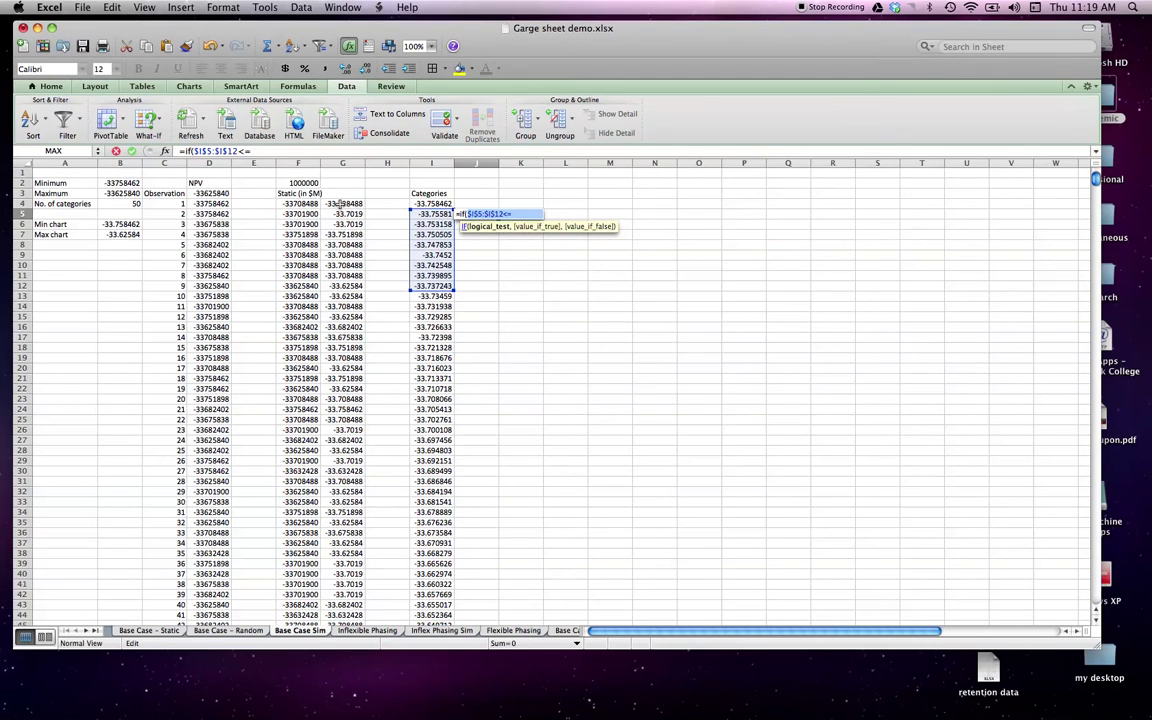
Set the J5 IF condition's range to the scaled results in G4:G2003, with absolute references $G$4:$G$2003.
left_click_drag(342, 204, 342, 327)
left_click_drag(1096, 181, 1100, 594)
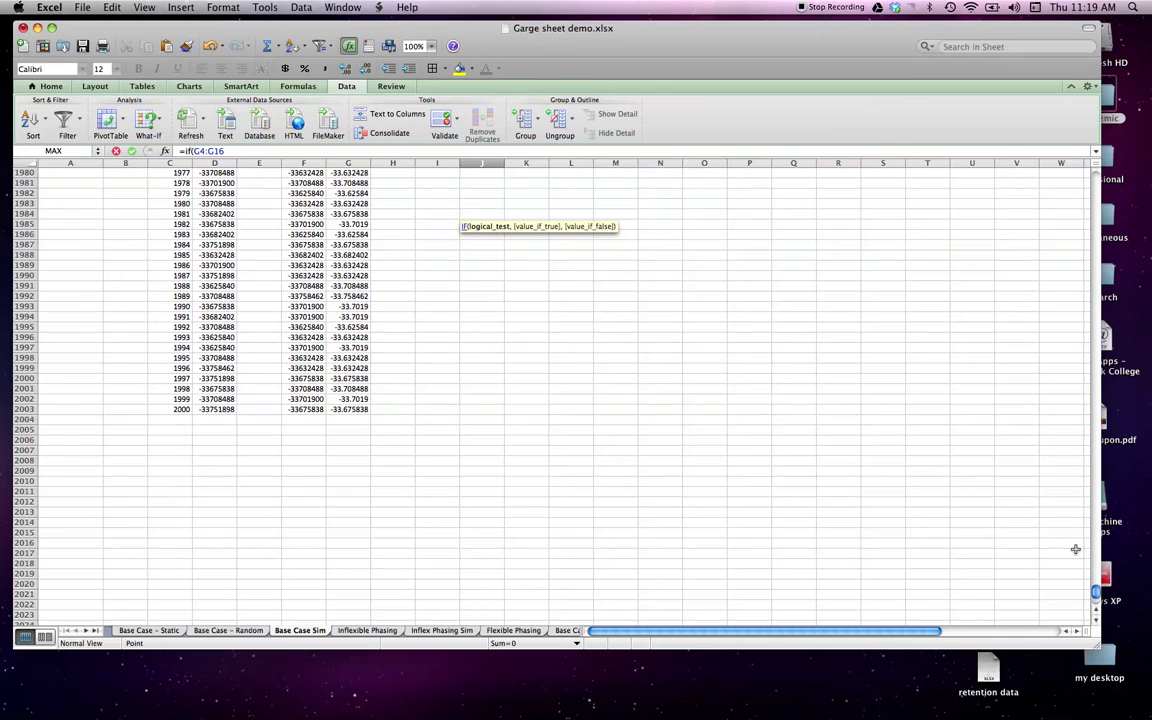
left_click(343, 409, "shift")
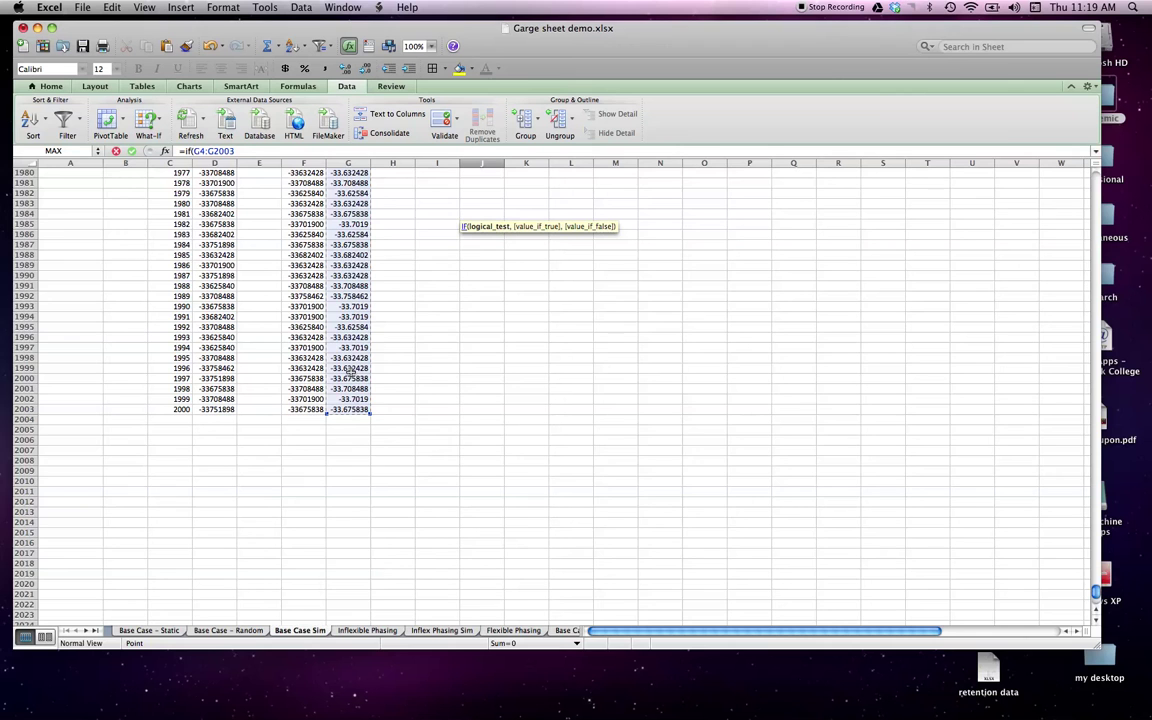
key("super+t")
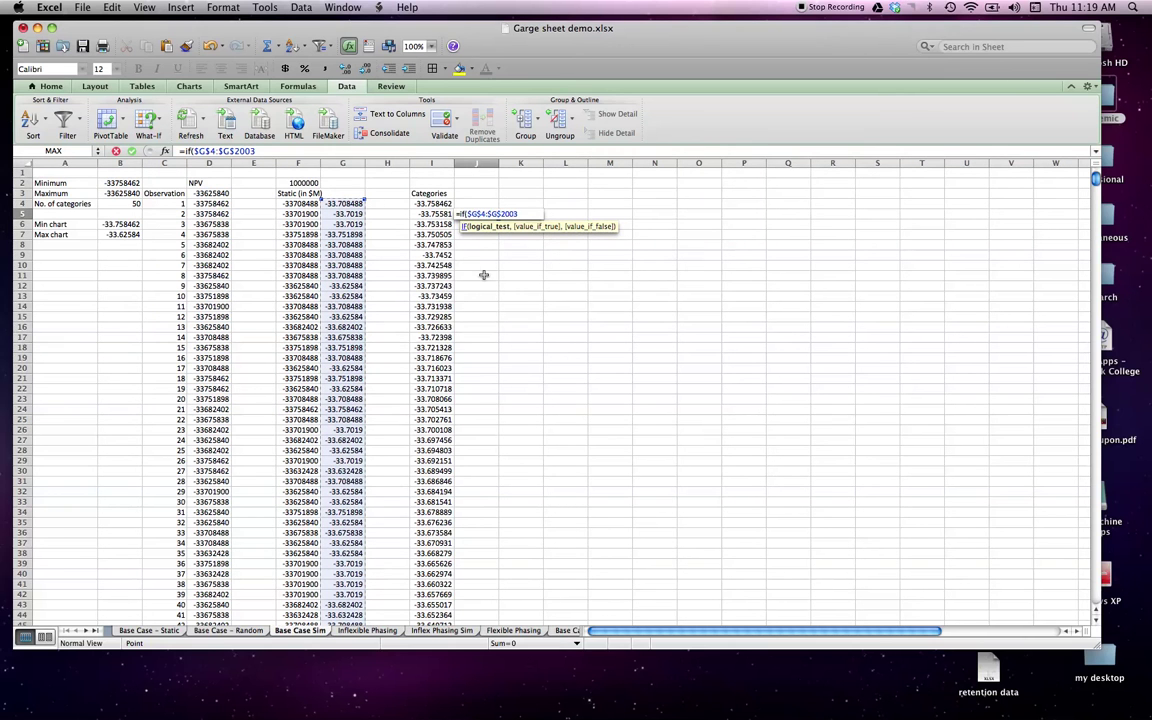
Complete the IF formula in J5 so it returns 1 when the results are at most I5: =if($G$4:$G$2003<=I5,1).
type("<=I5")
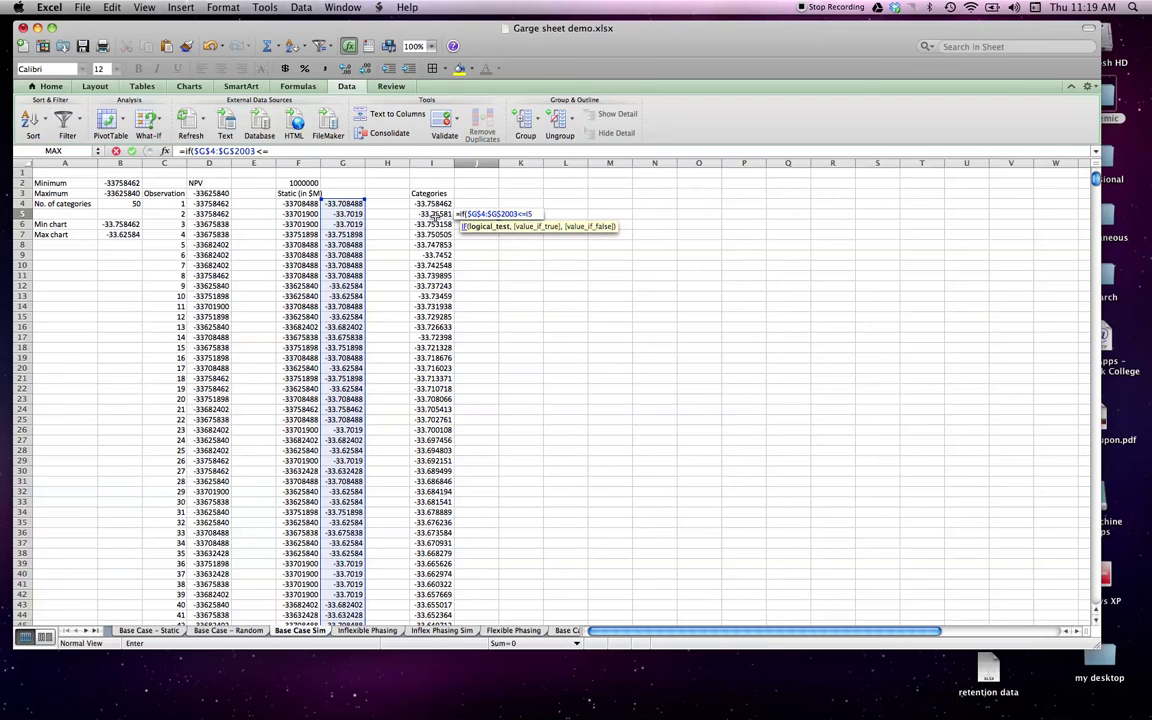
type("=")
left_click(436, 217)
type(",1")
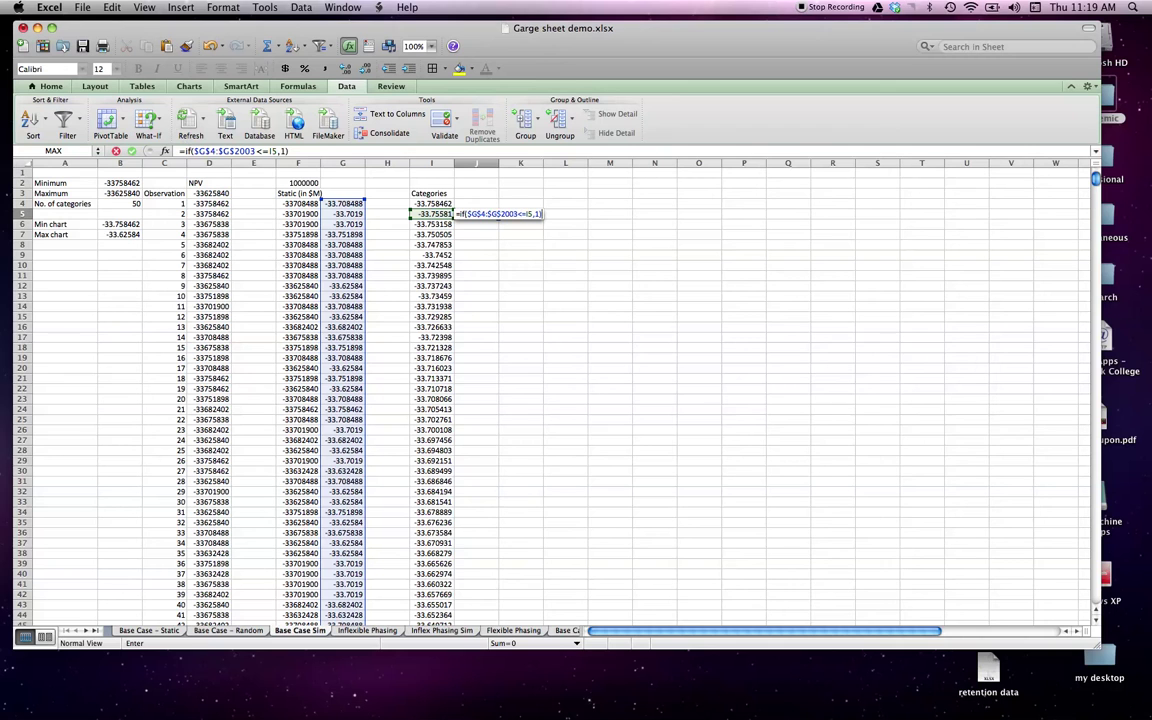
Wrap the J5 formula in COUNT and enter it as the array formula {=COUNT(IF($G$4:$G$2003<=I5,1))}.
left_click(186, 151)
type("count(")
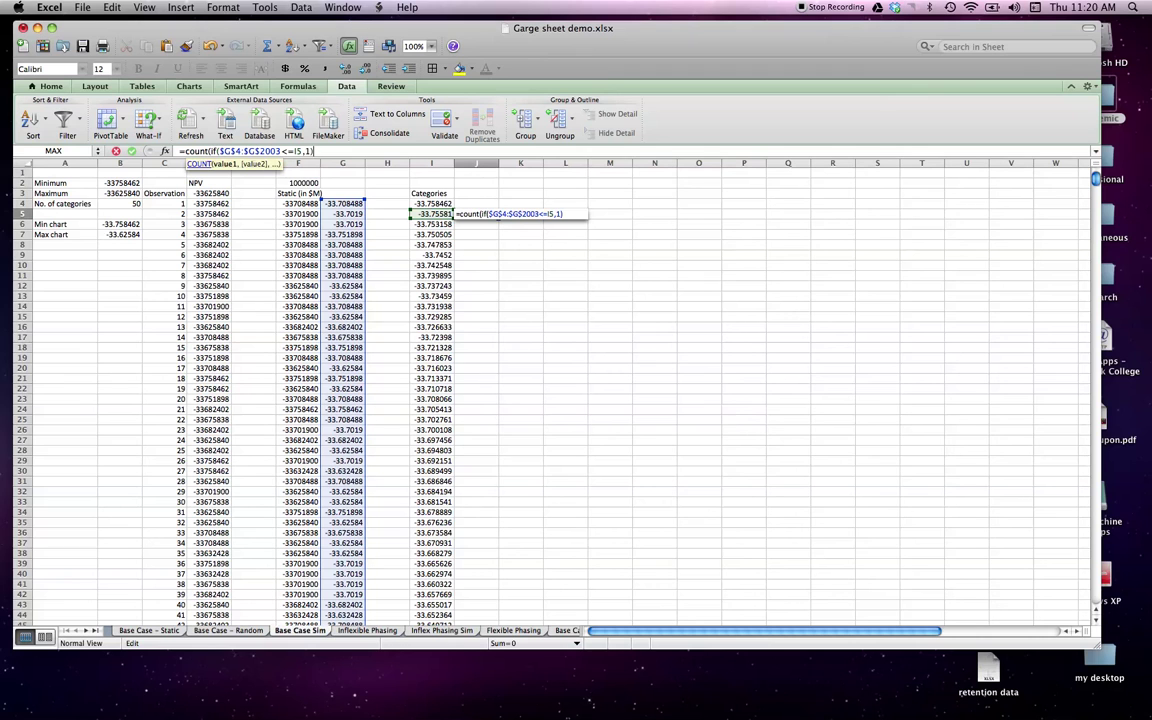
type(")")
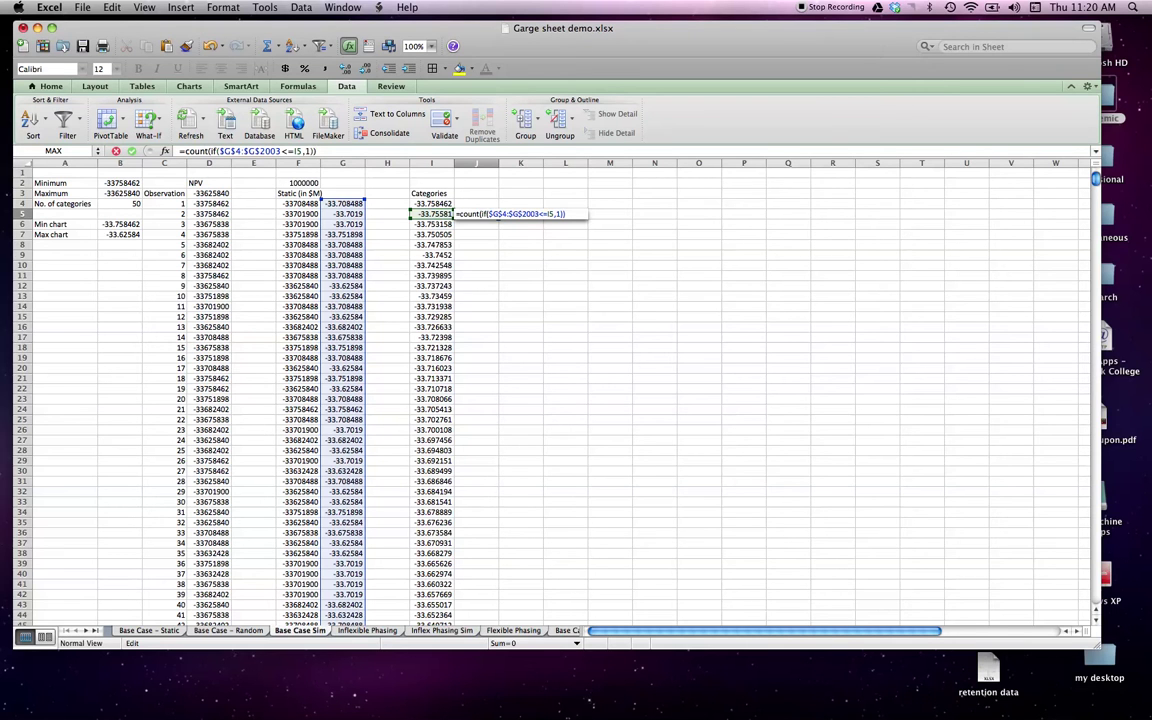
key("ctrl+shift+Return")
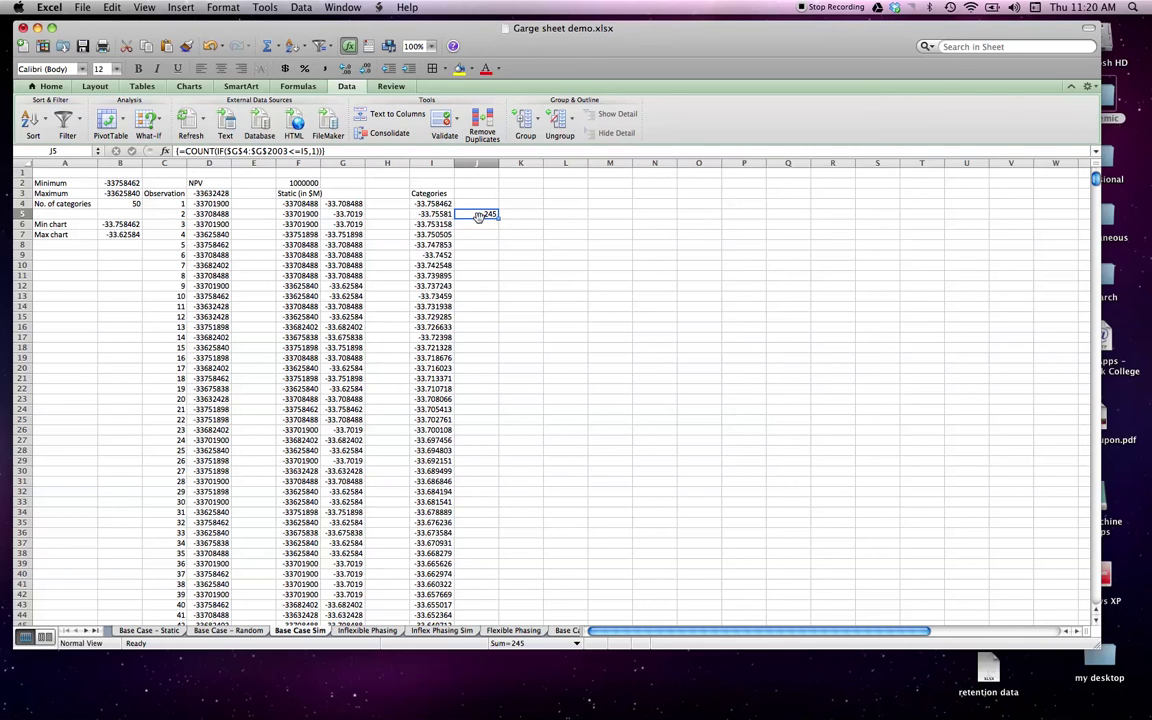
Copy the array count formula from J5 down to J6:J55 beside the remaining categories.
key("super+c")
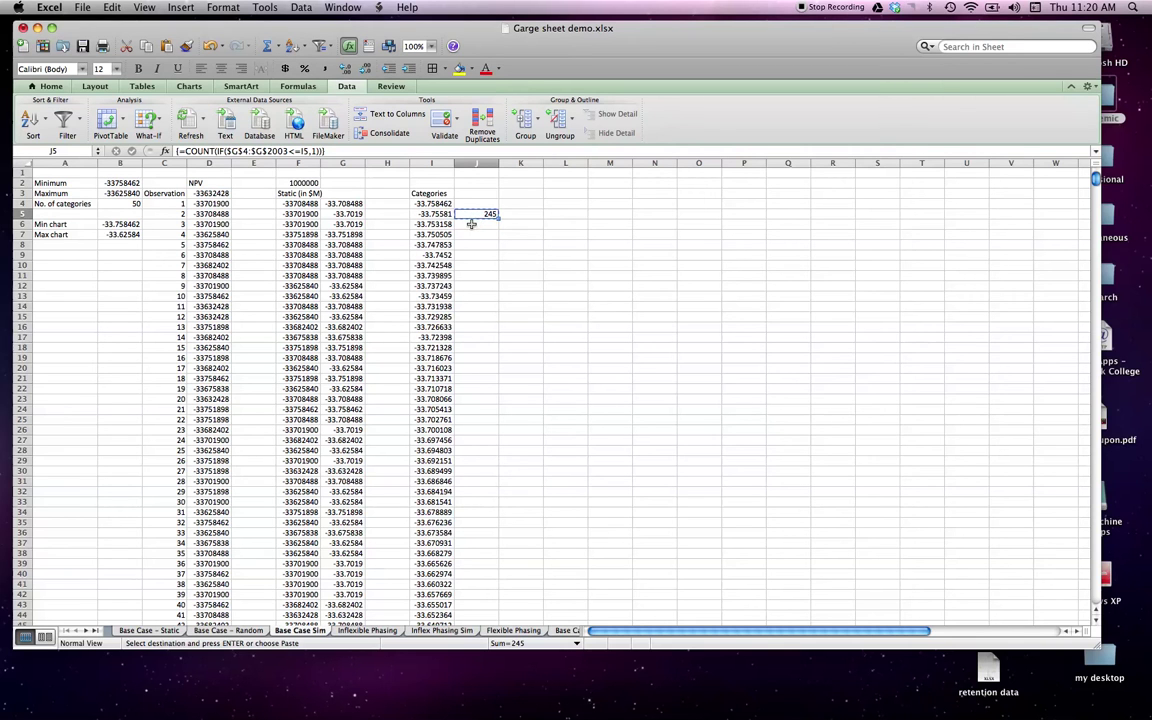
left_click(472, 224)
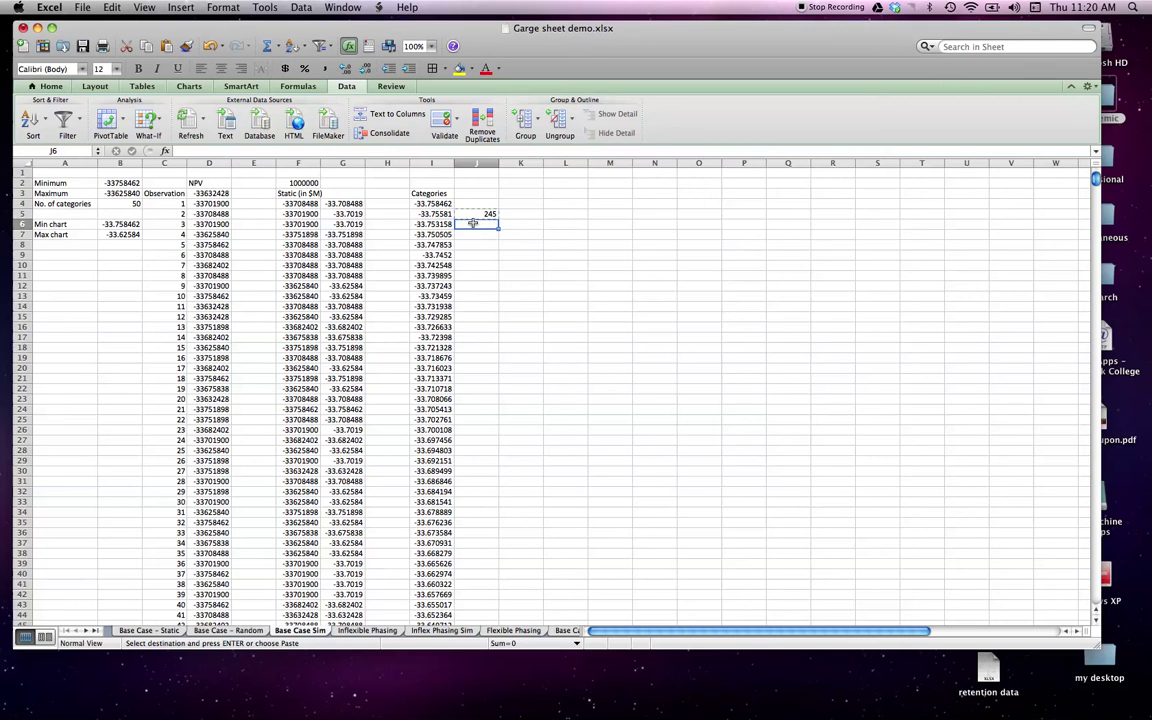
left_click_drag(470, 224, 474, 367)
key("super+v")
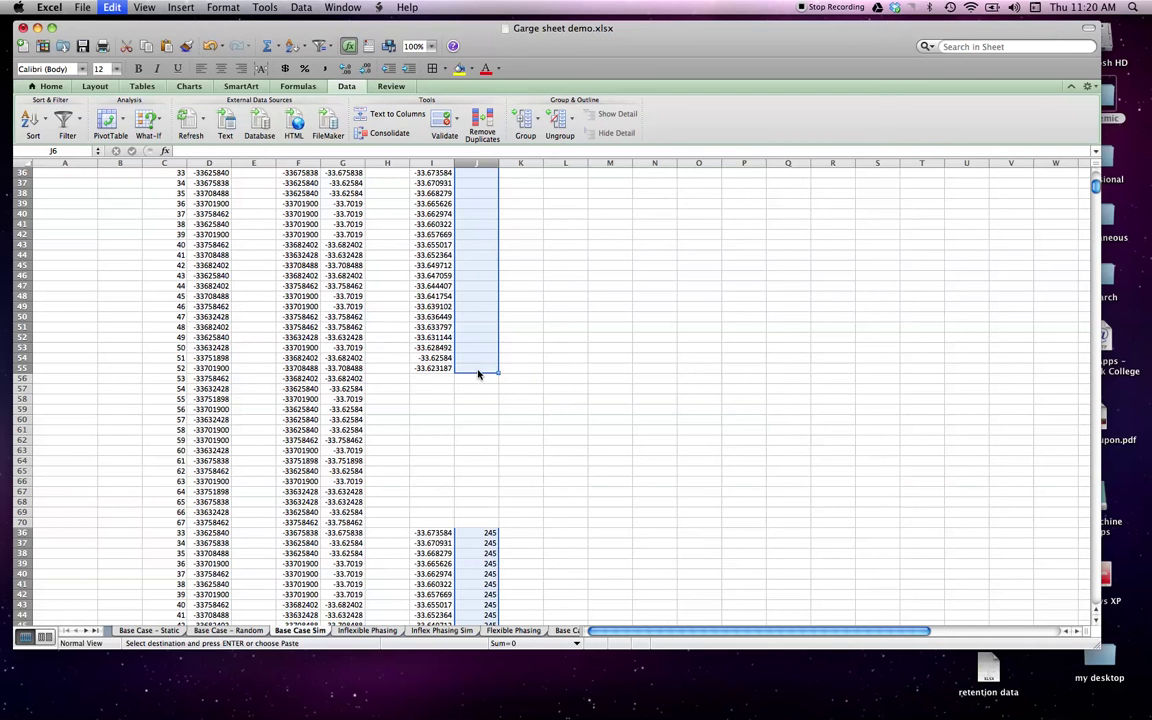
Enter 0 as the count in J4, beside the first category value.
left_click(557, 386)
scroll(557, 386, "down", 5)
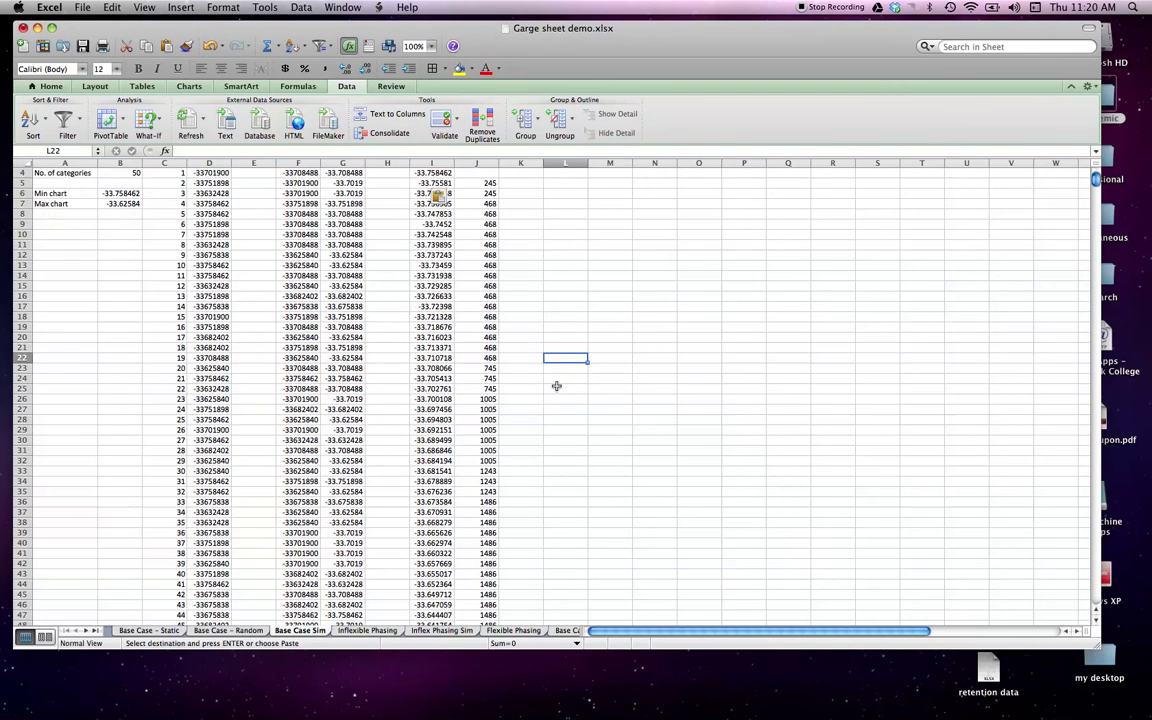
scroll(557, 386, "up", 5)
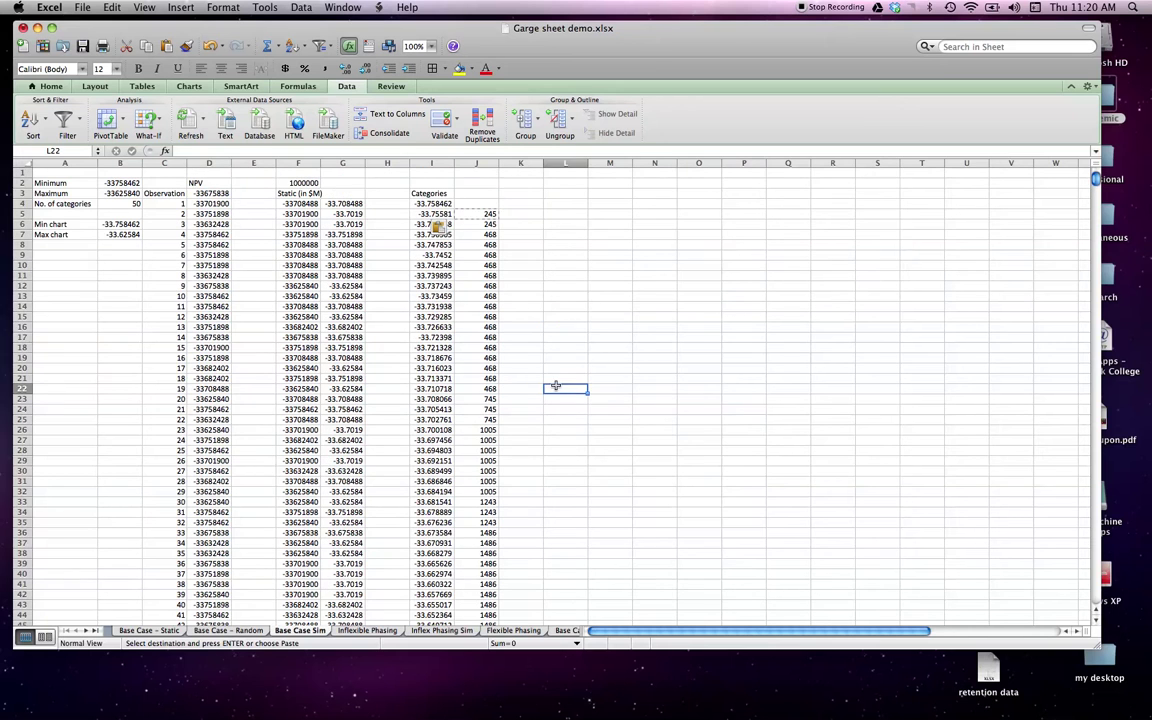
left_click(470, 204)
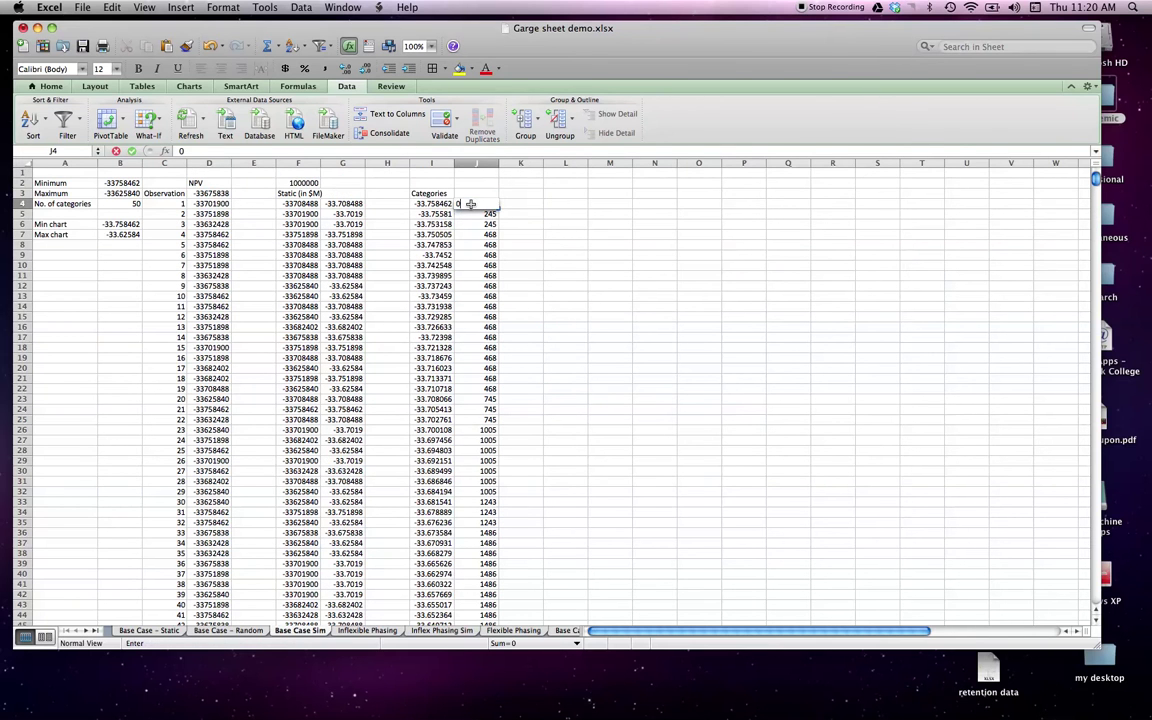
key("Left")
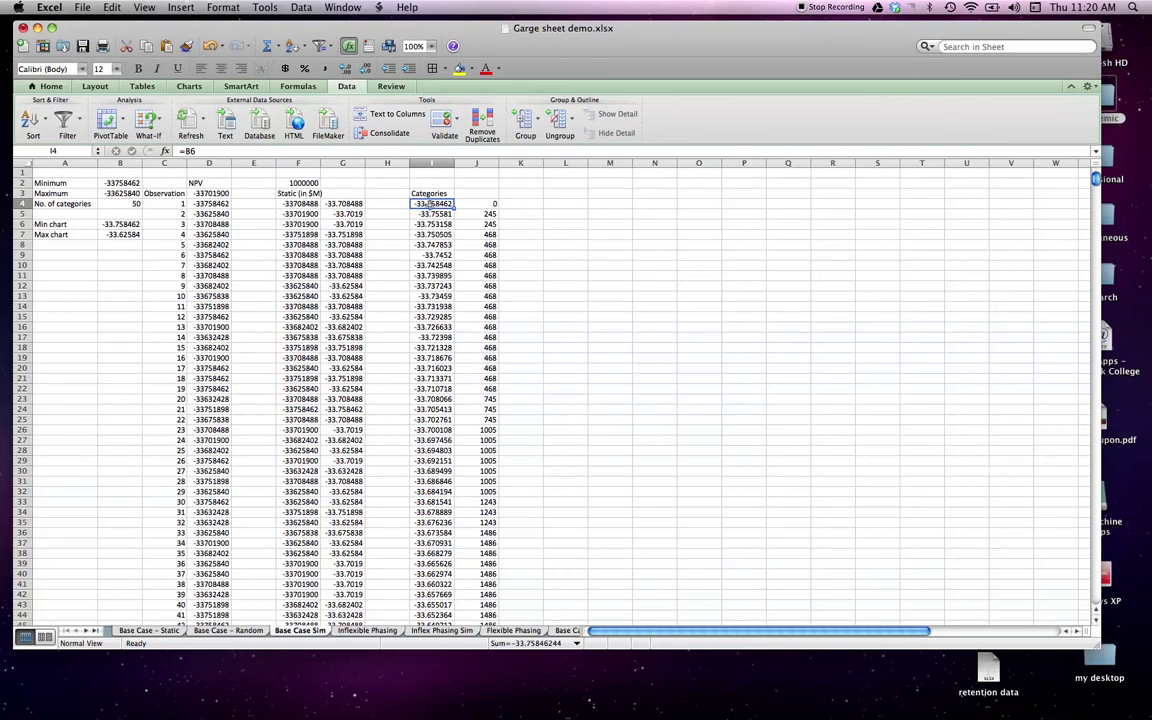
Insert a Smooth Lined Scatter chart of I4:J55, placed and enlarged in the empty area beside the data.
left_click_drag(428, 204, 476, 558)
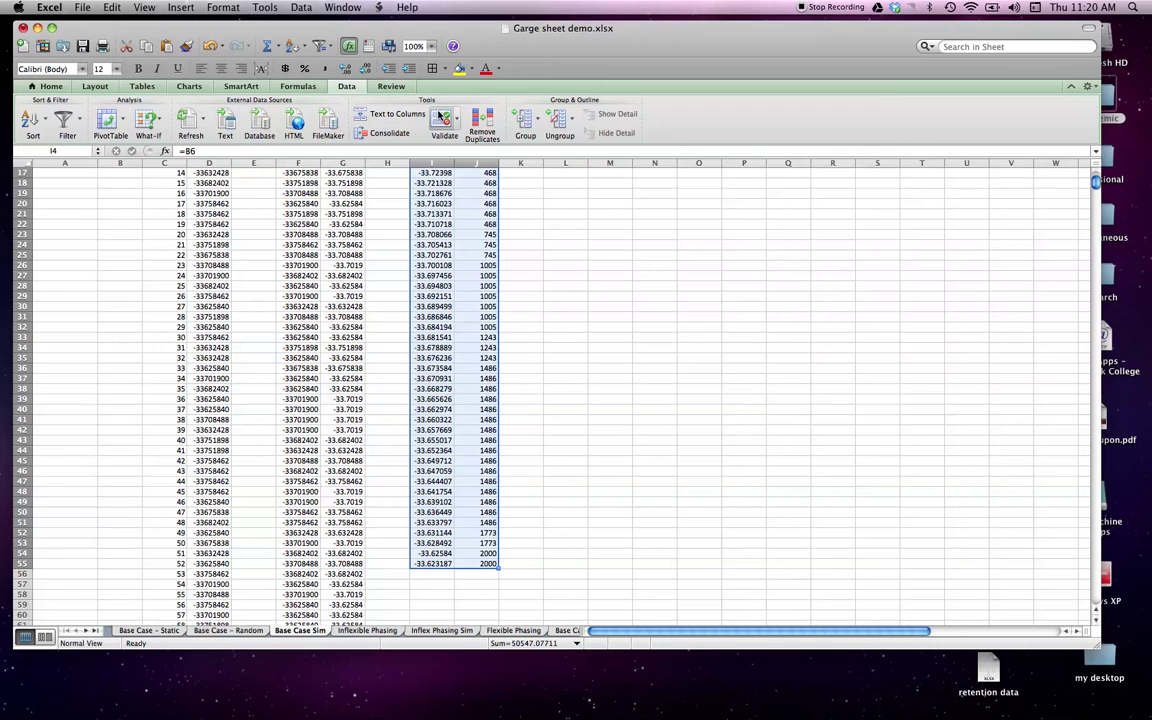
left_click(186, 87)
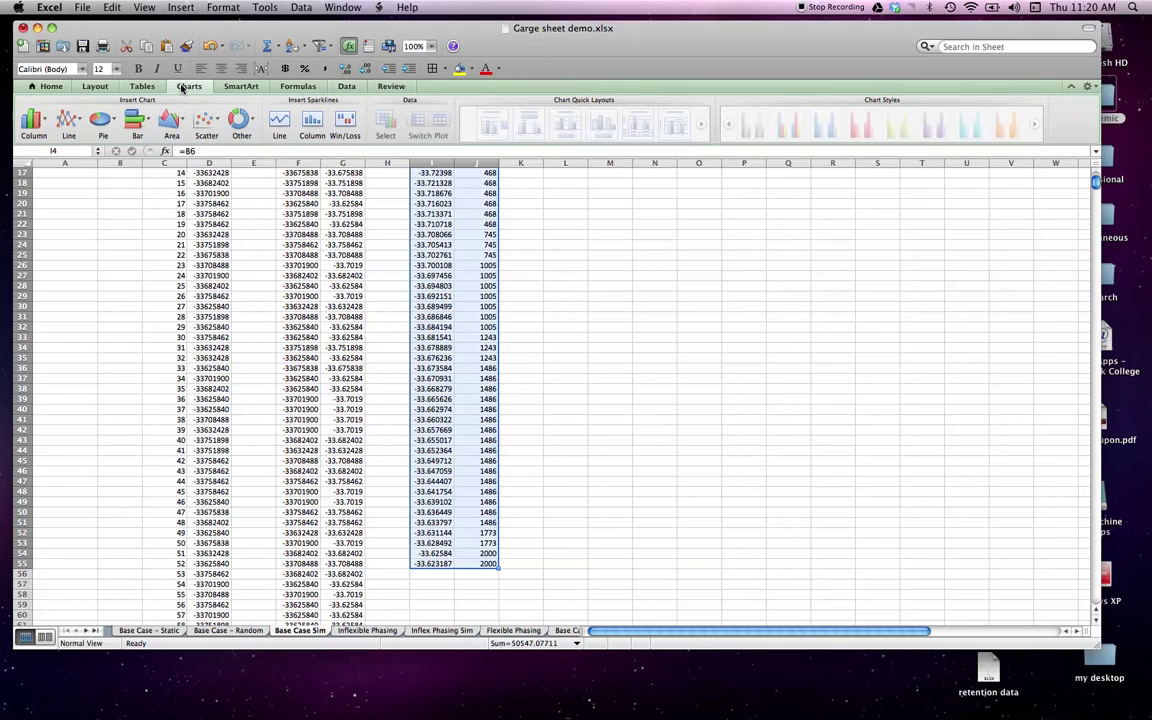
left_click(218, 122)
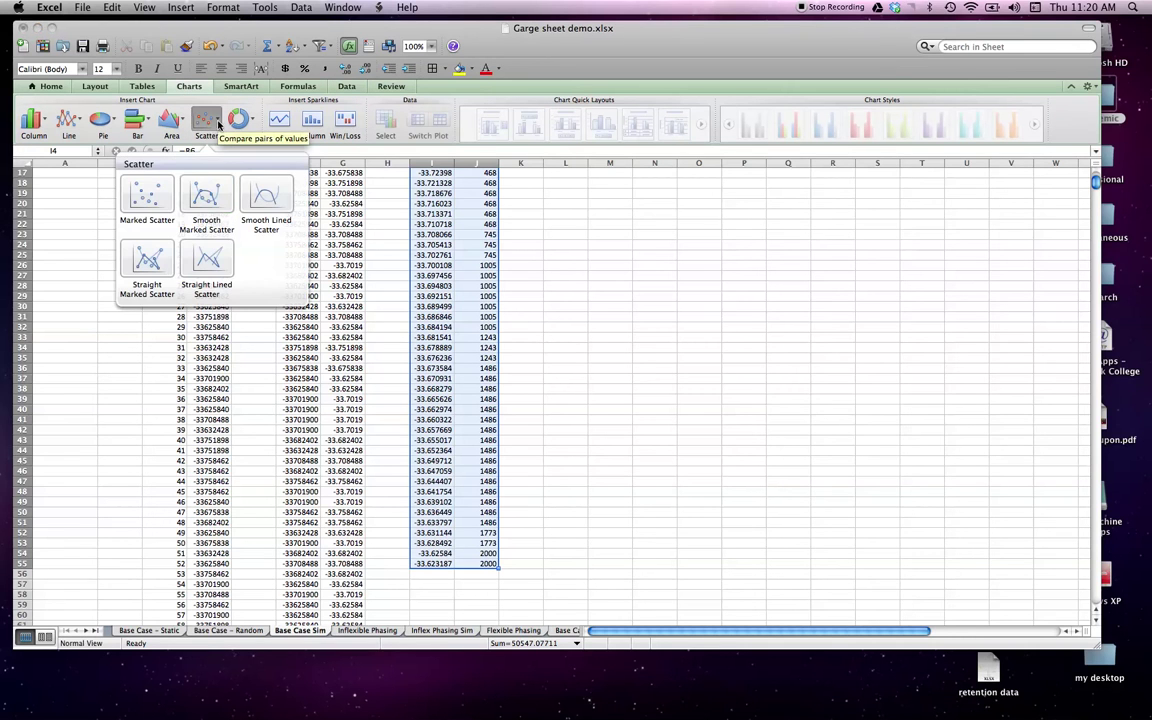
left_click(268, 199)
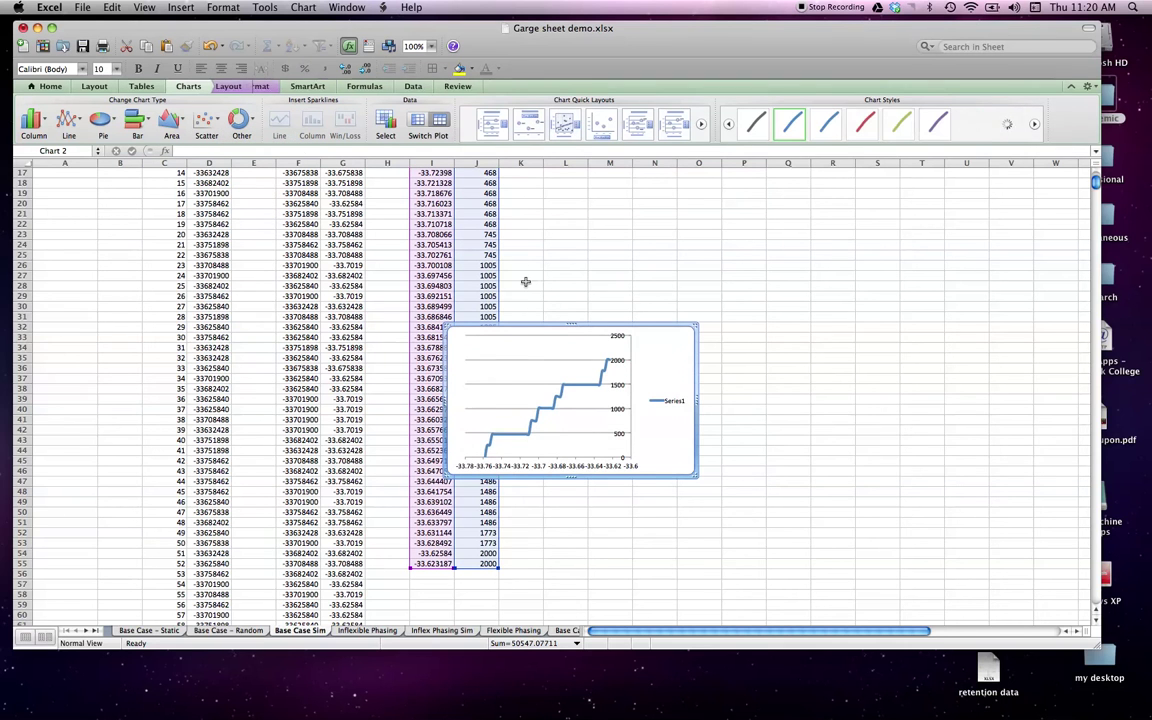
left_click_drag(663, 348, 799, 241)
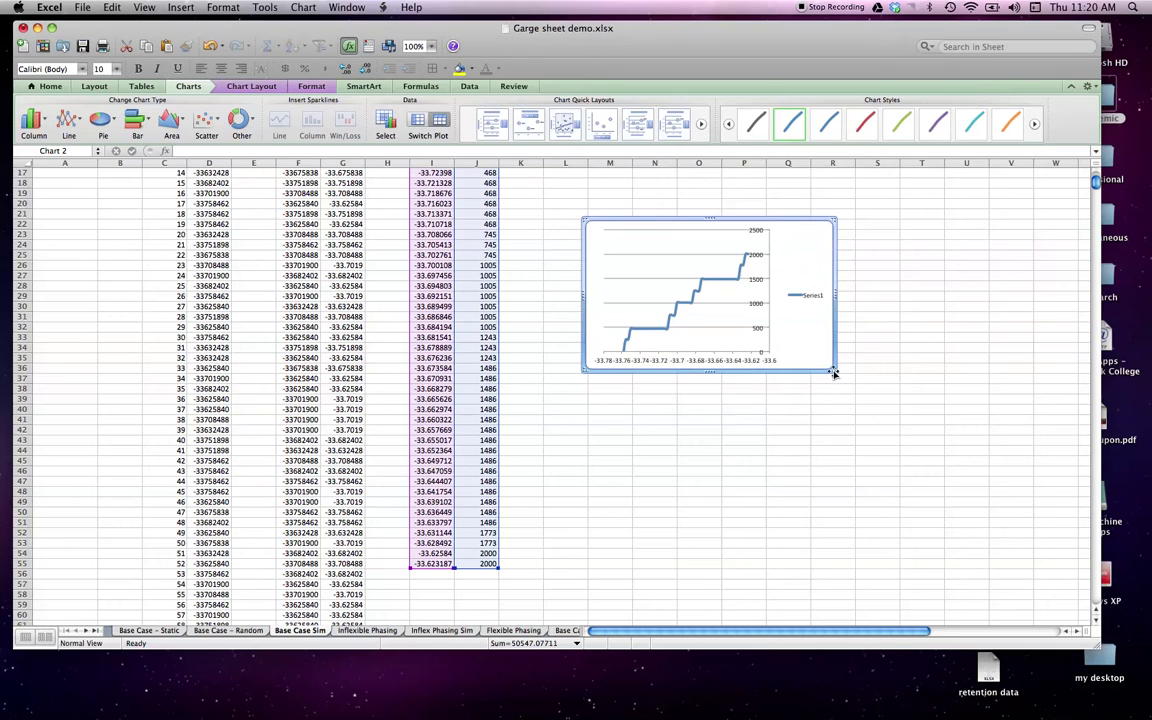
left_click_drag(834, 372, 1007, 545)
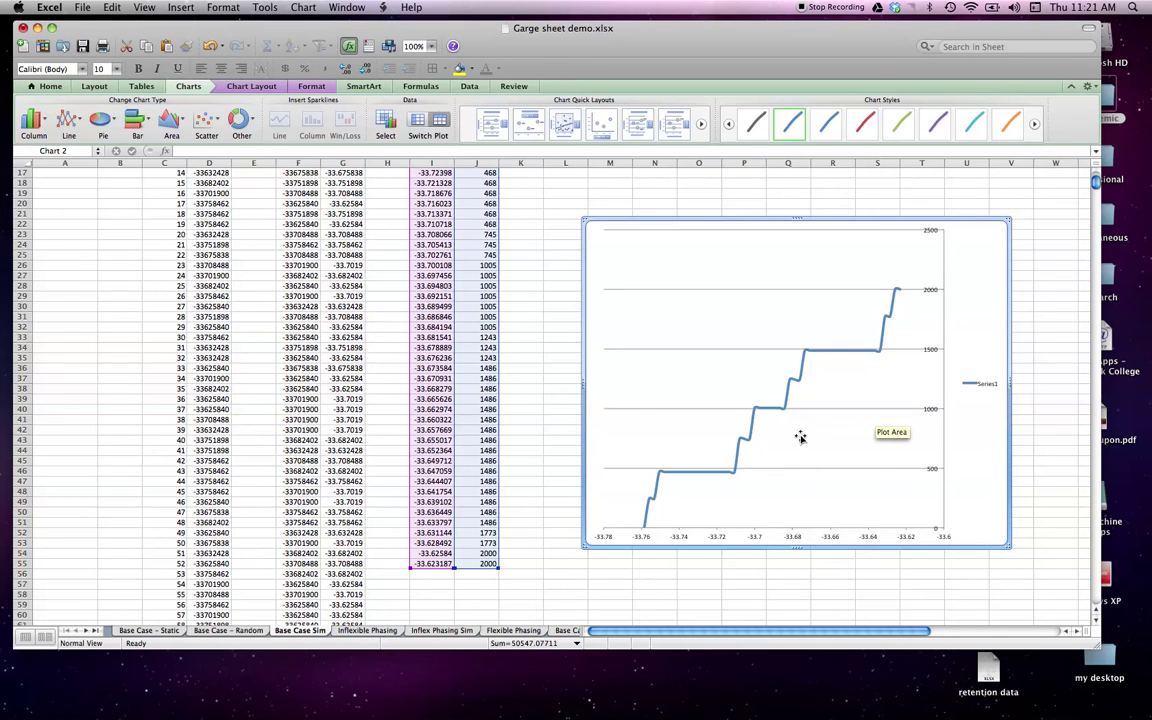
Delete the scatter chart of the category counts.
scroll(805, 430, "up", 4)
scroll(800, 435, "up", 10)
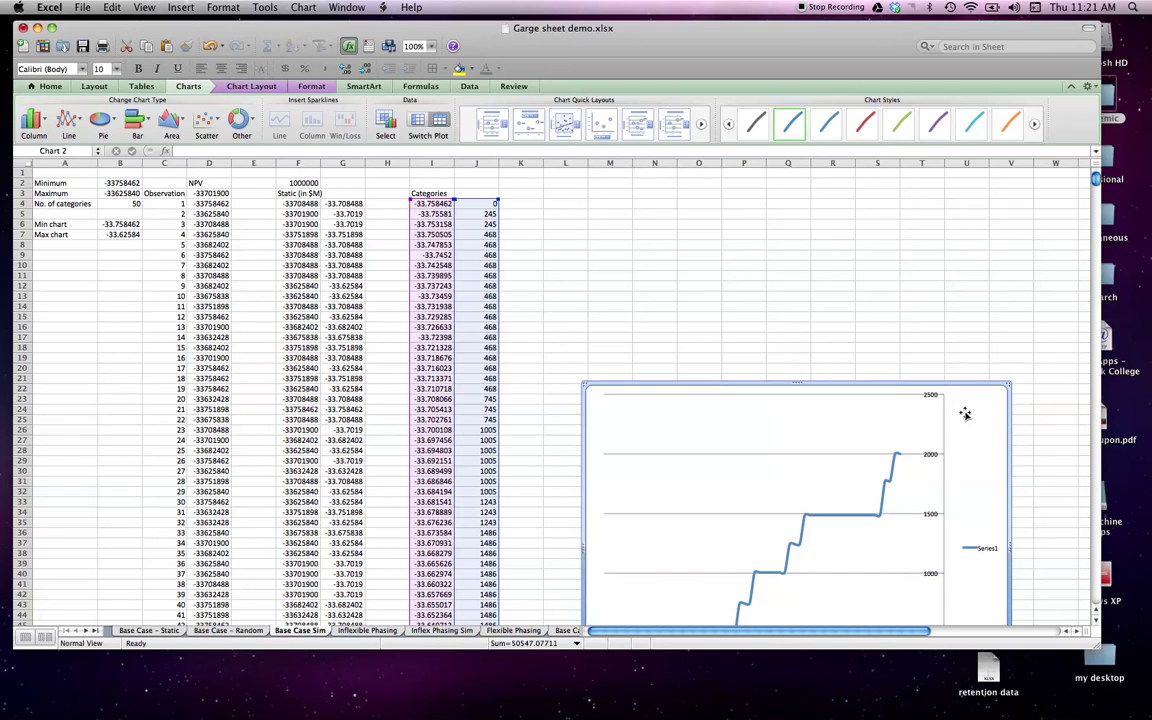
key("Delete")
Enter the formula =J5/J54 in K5 to turn the first cumulative count into a proportion of the total.
left_click(534, 217)
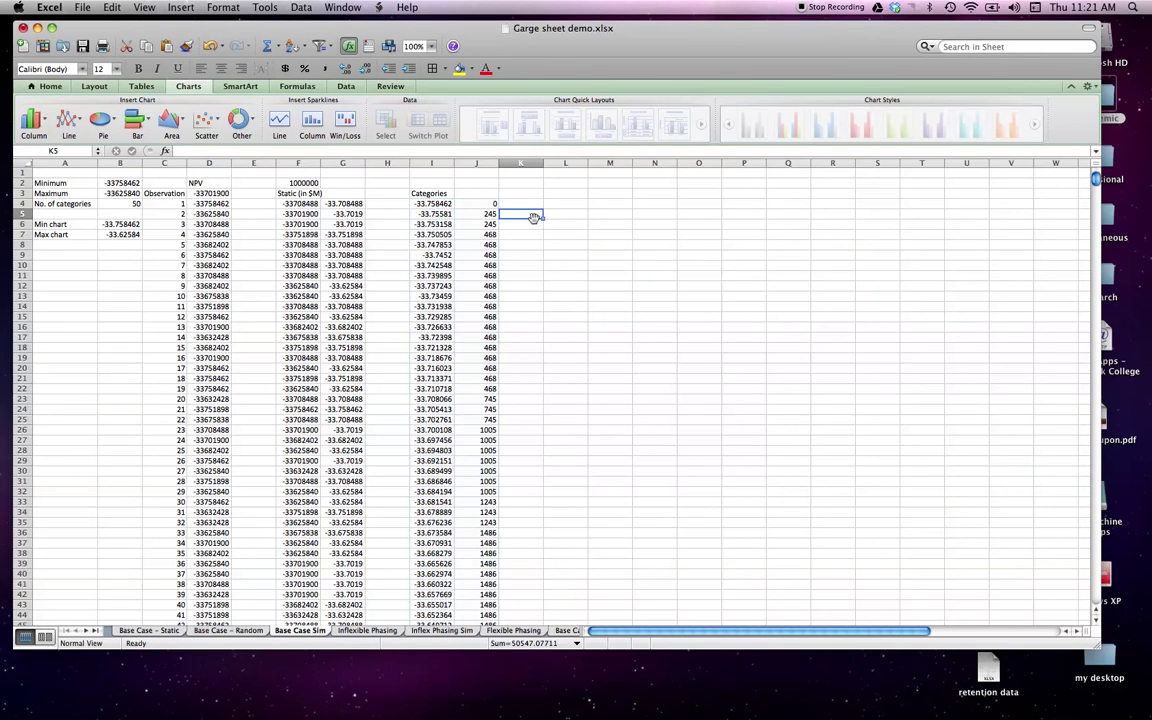
type("=")
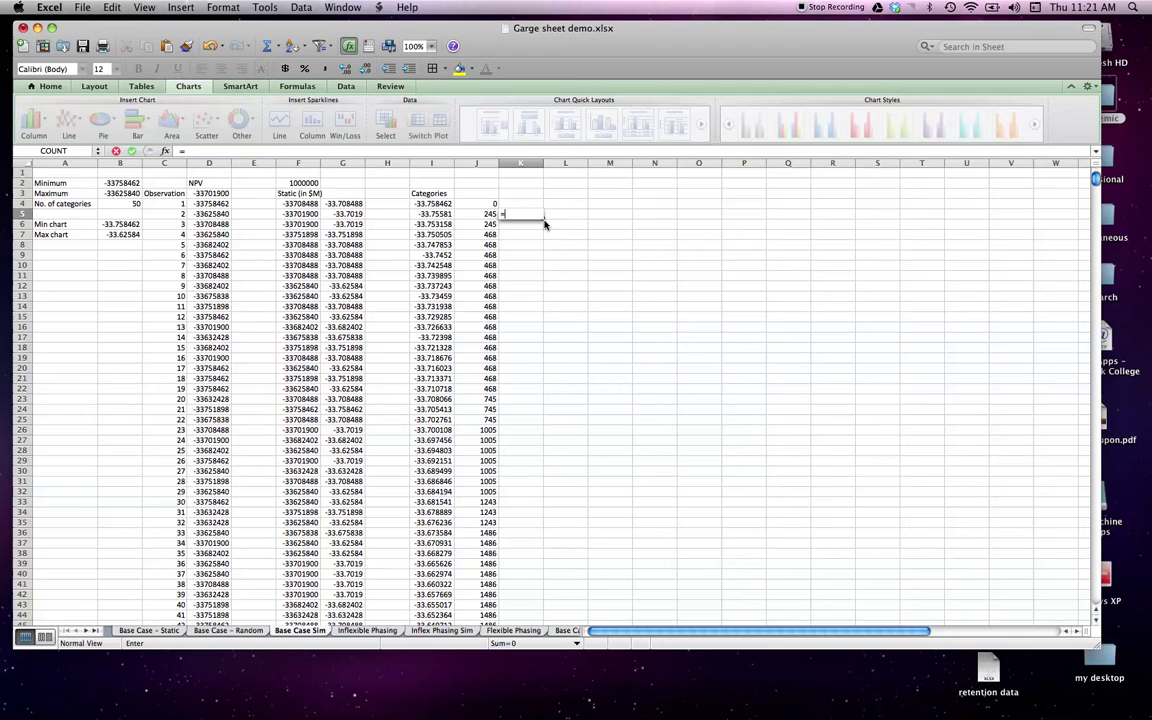
left_click(478, 215)
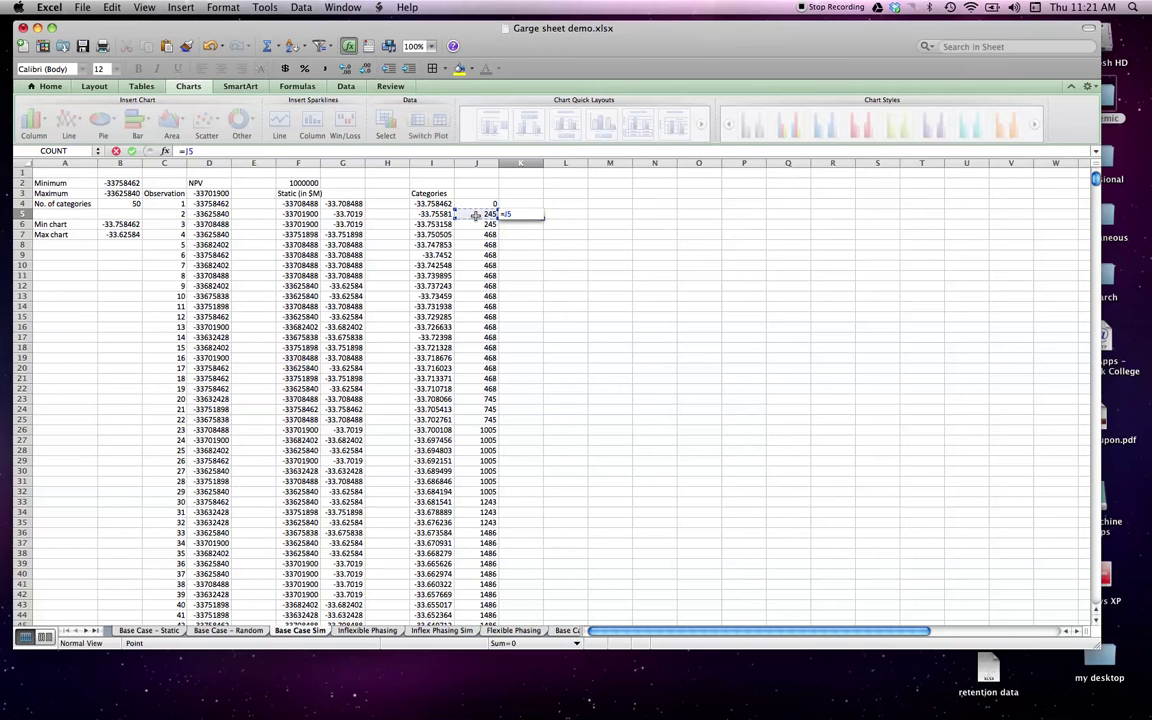
type("/")
scroll(513, 237, "down", 12)
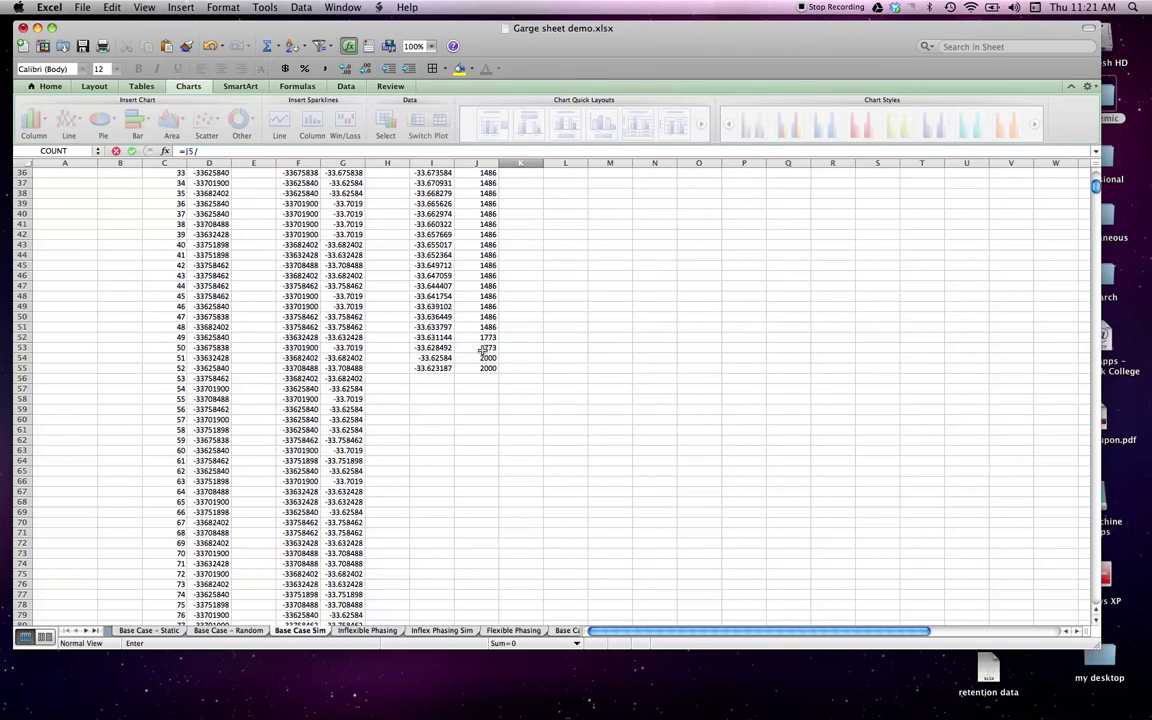
left_click(484, 358)
key("Return")
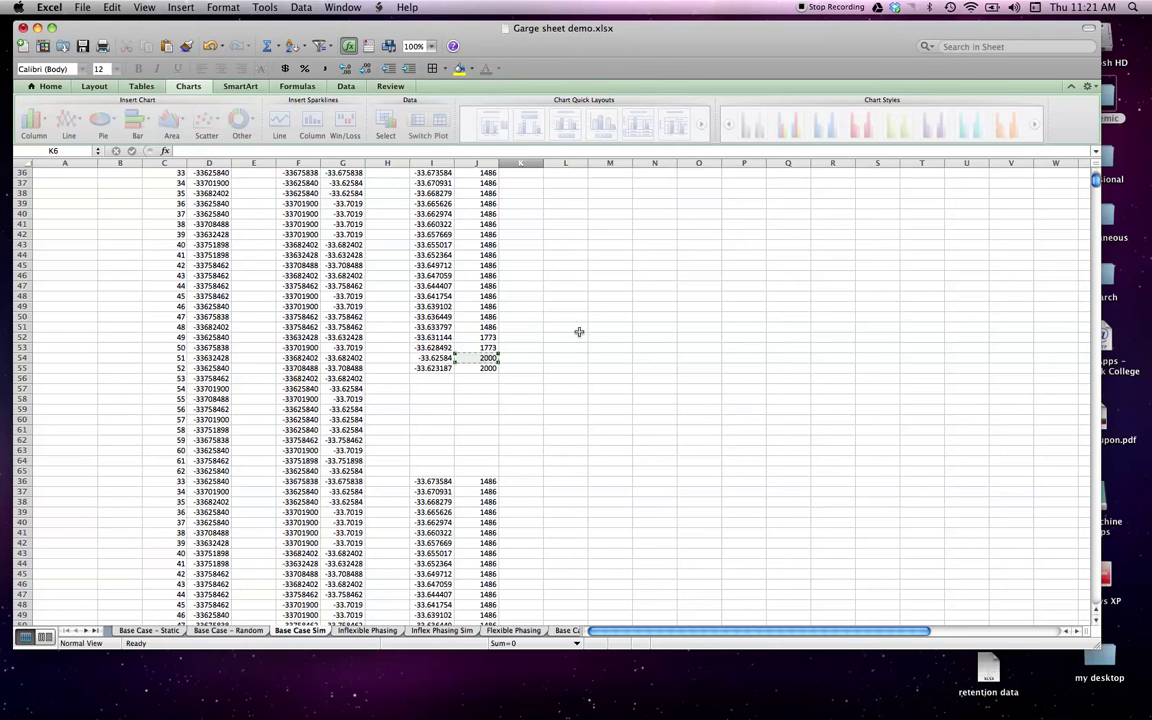
Make the divisor reference in K5 absolute, giving =J5/$J$54.
key("Up")
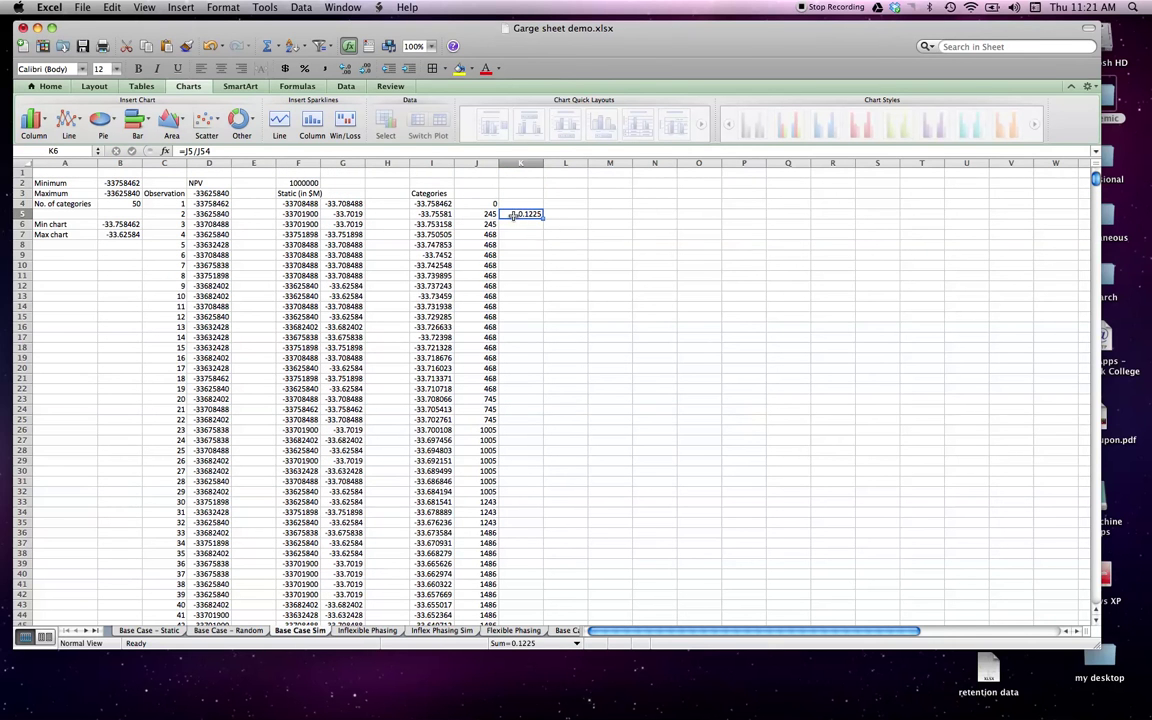
key("ctrl+u")
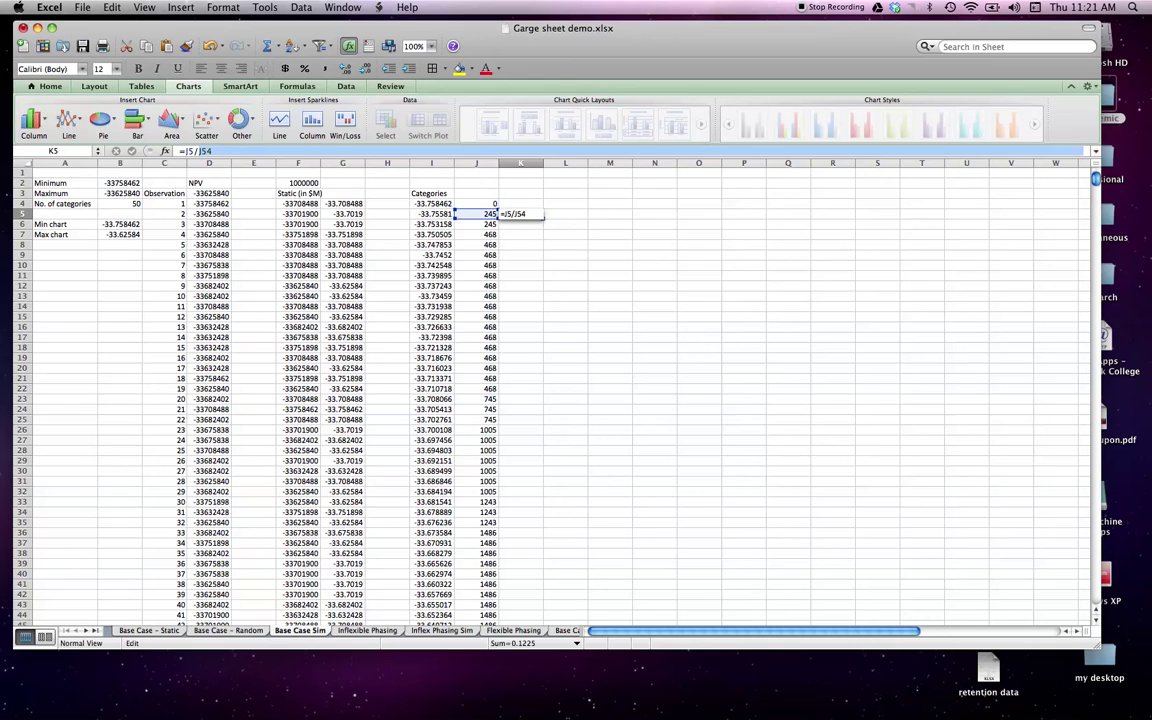
key("super+t")
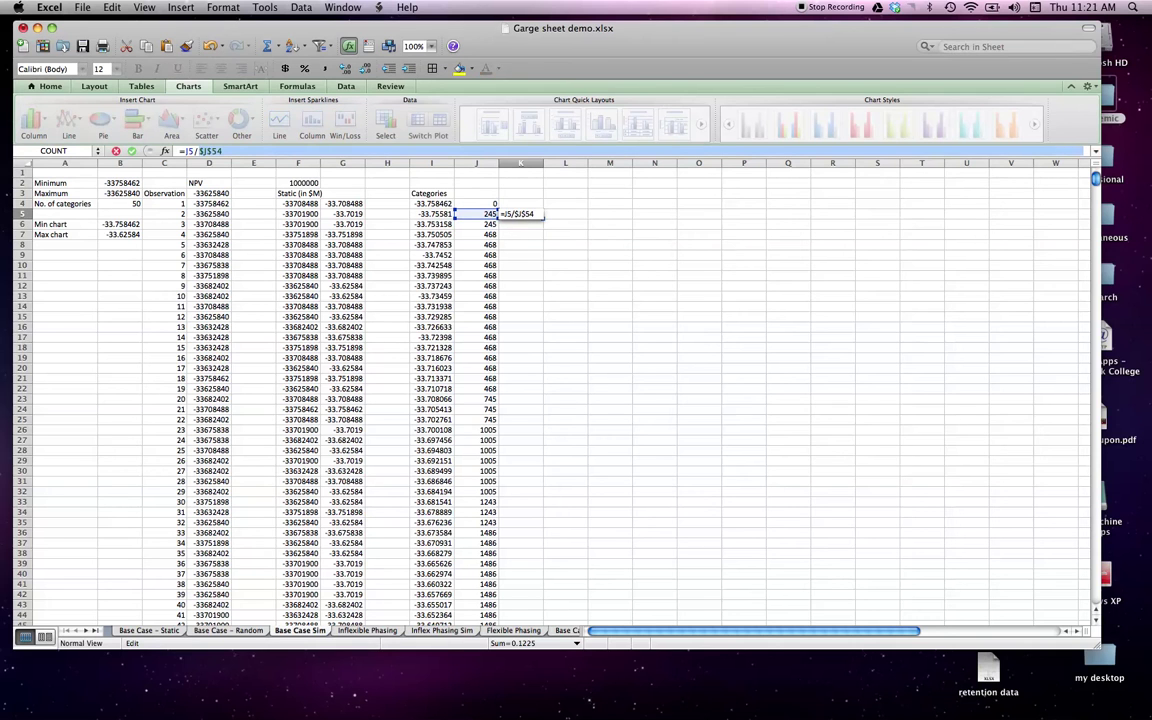
key("Return")
Copy the proportion formula from K5 down column K, starting at K6, for the remaining category counts.
left_click(521, 214)
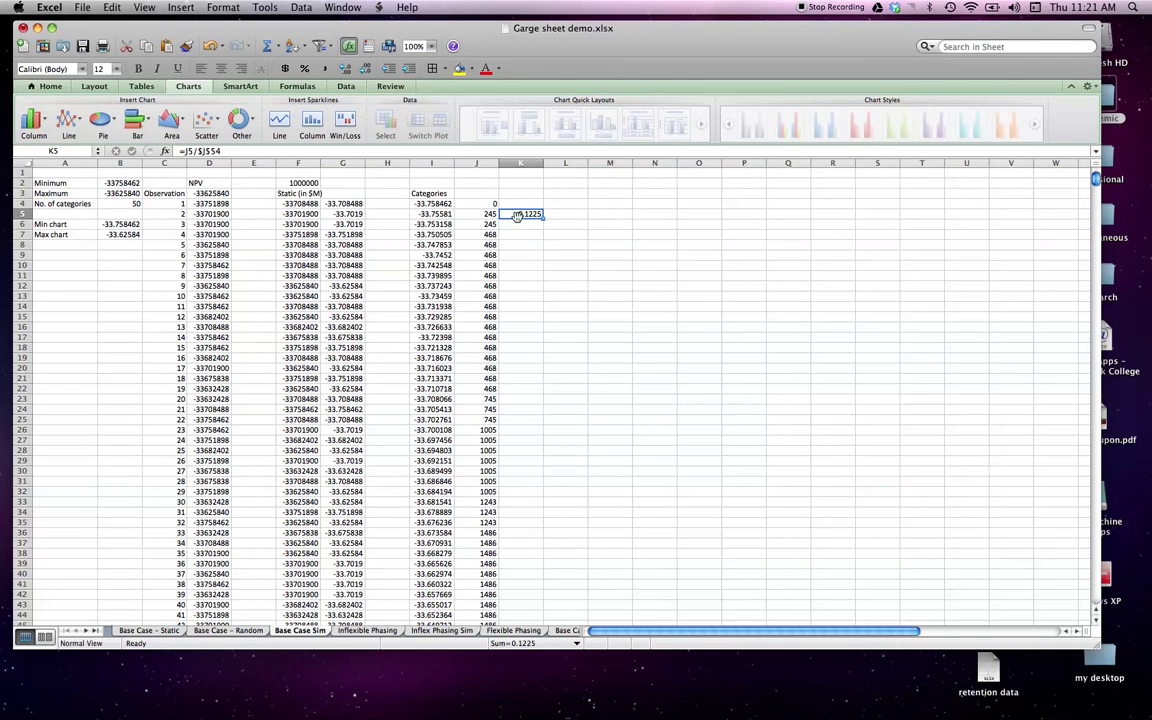
key("super+c")
left_click_drag(507, 226, 525, 515)
key("super+v")
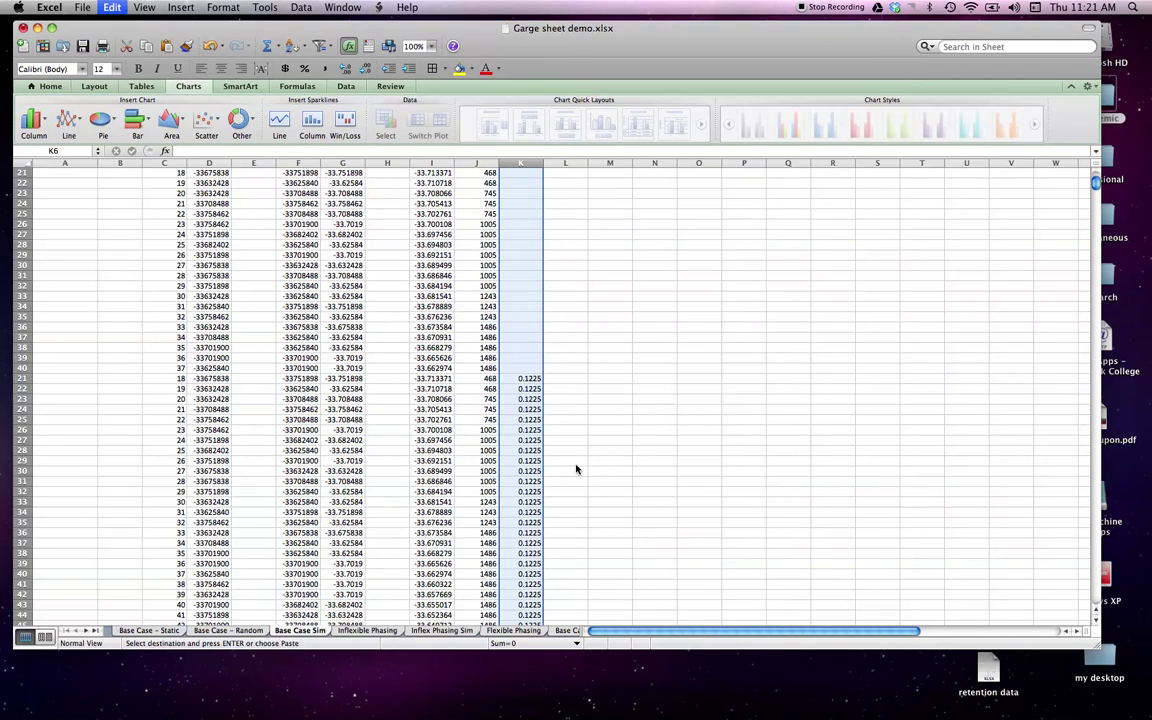
scroll(604, 414, "up", 5)
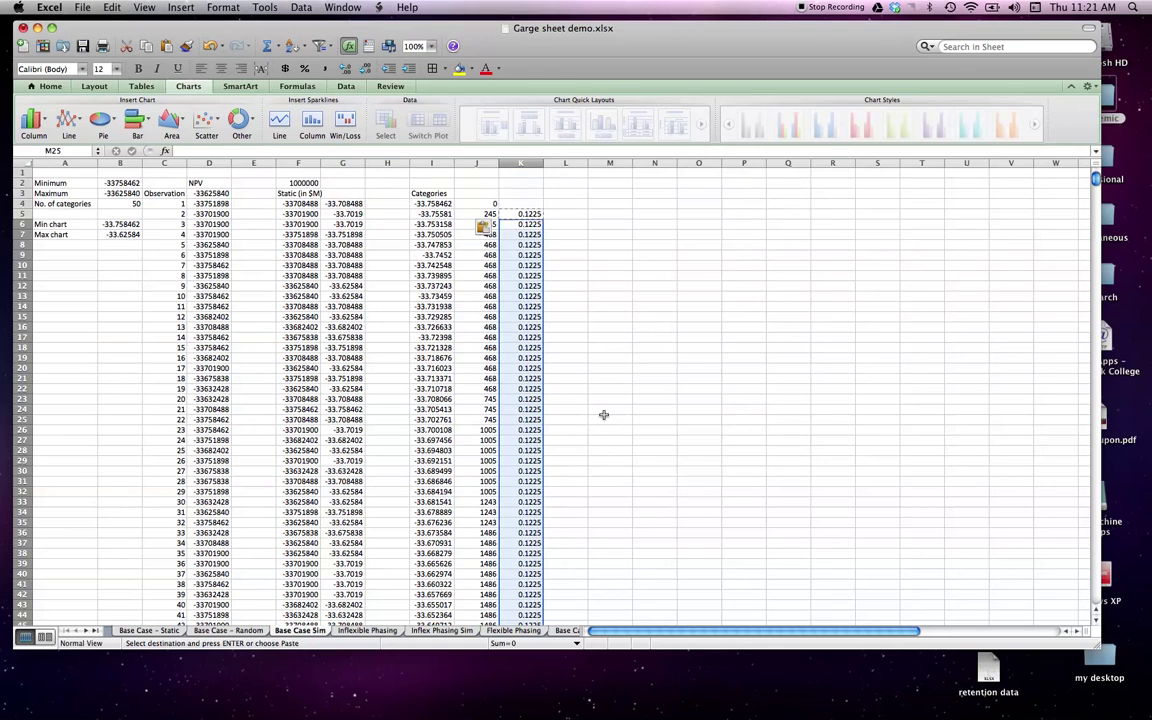
left_click(514, 233)
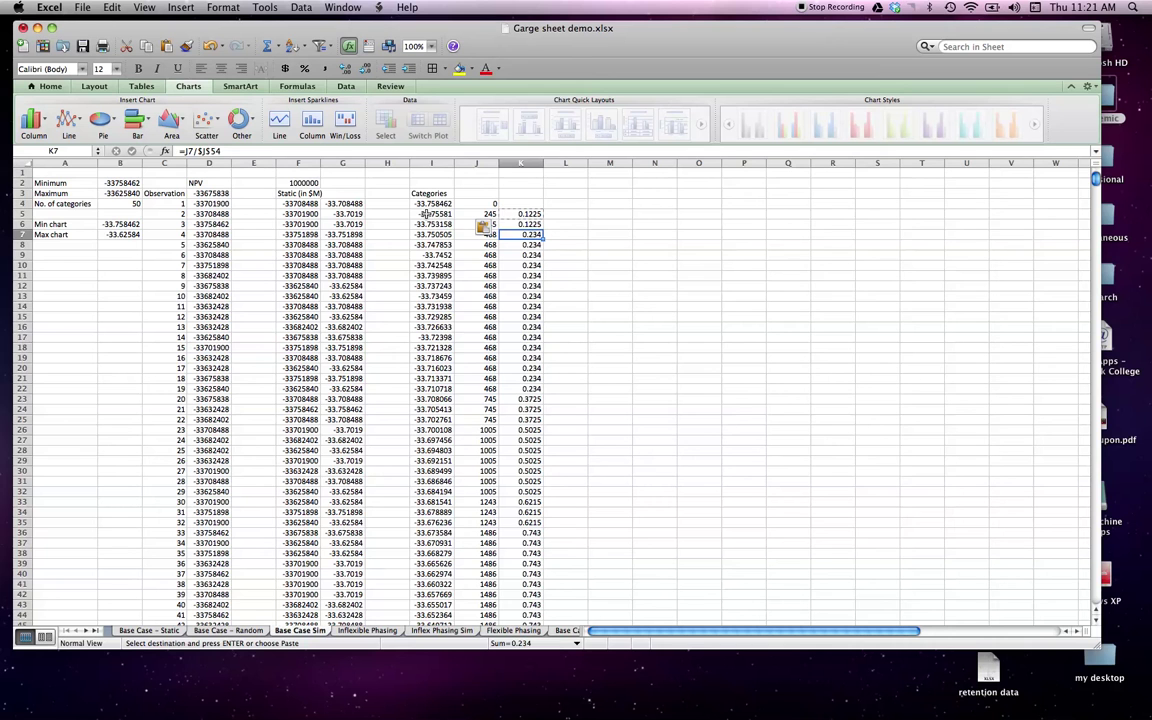
Insert a Smooth Lined Scatter chart of the category values I5:I54 against the cumulative proportions K5:K54.
left_click_drag(425, 214, 413, 522)
left_click_drag(529, 522, 521, 215)
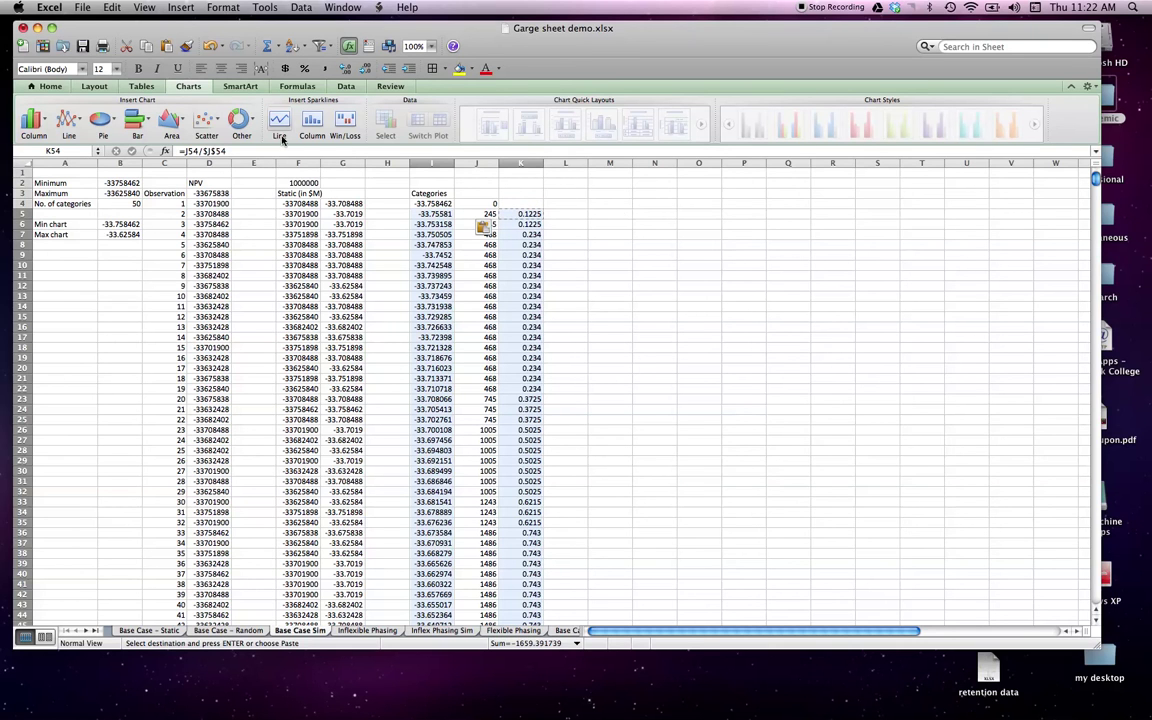
left_click(203, 121)
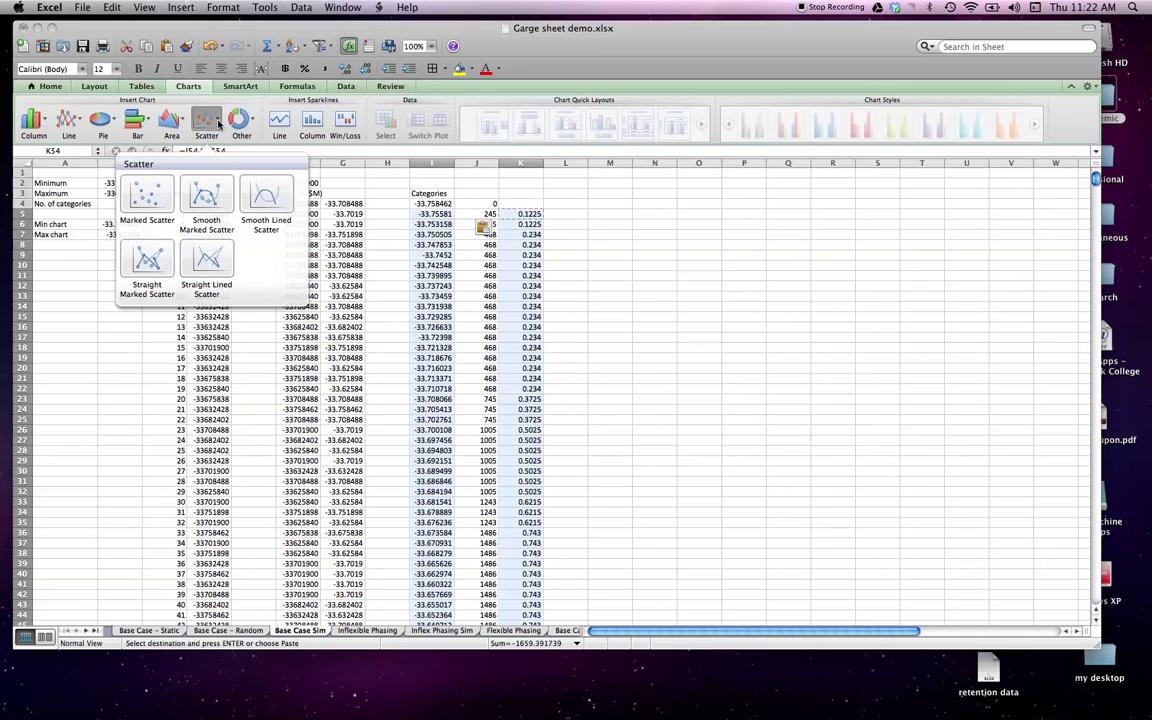
left_click(259, 199)
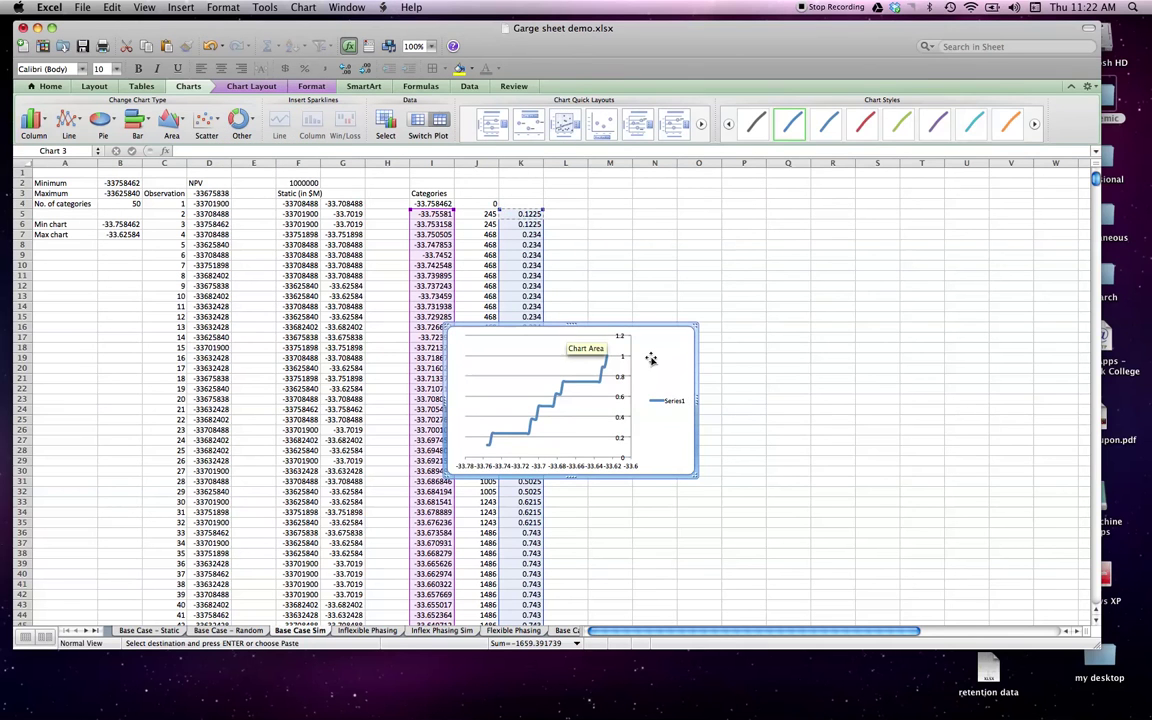
Move the cumulative distribution chart into the empty area beside the data, enlarge it to about row 31, and deselect it.
left_click_drag(663, 357, 865, 234)
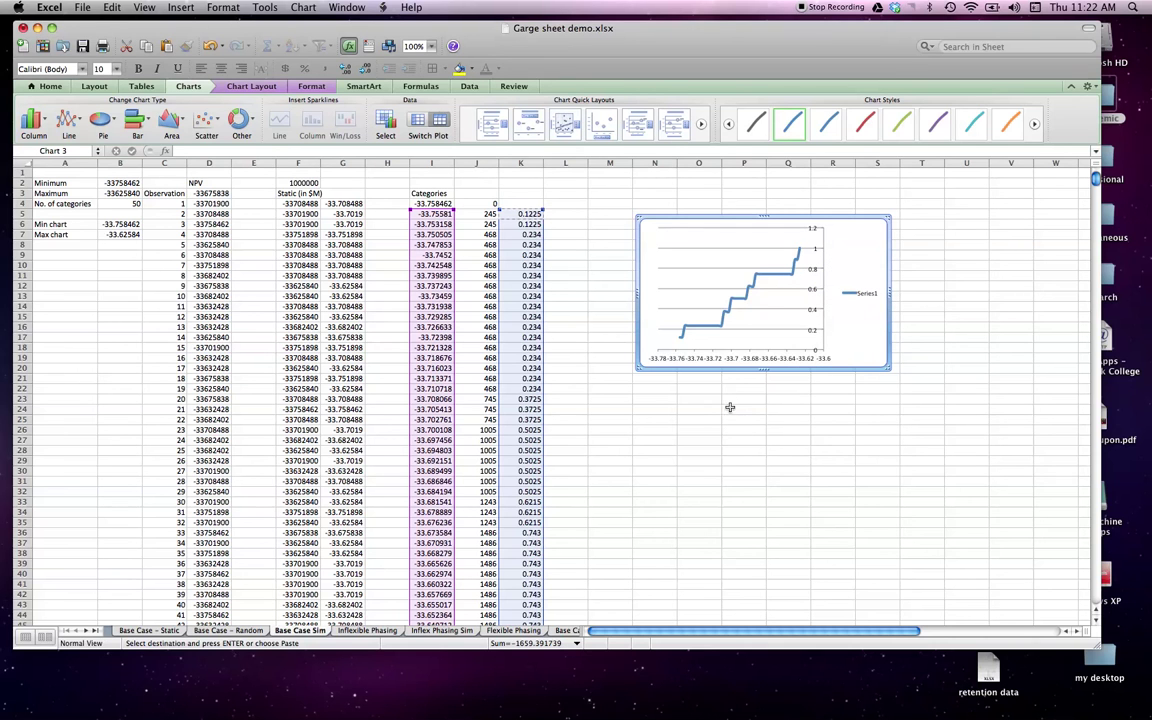
left_click_drag(886, 368, 1045, 487)
left_click(832, 543)
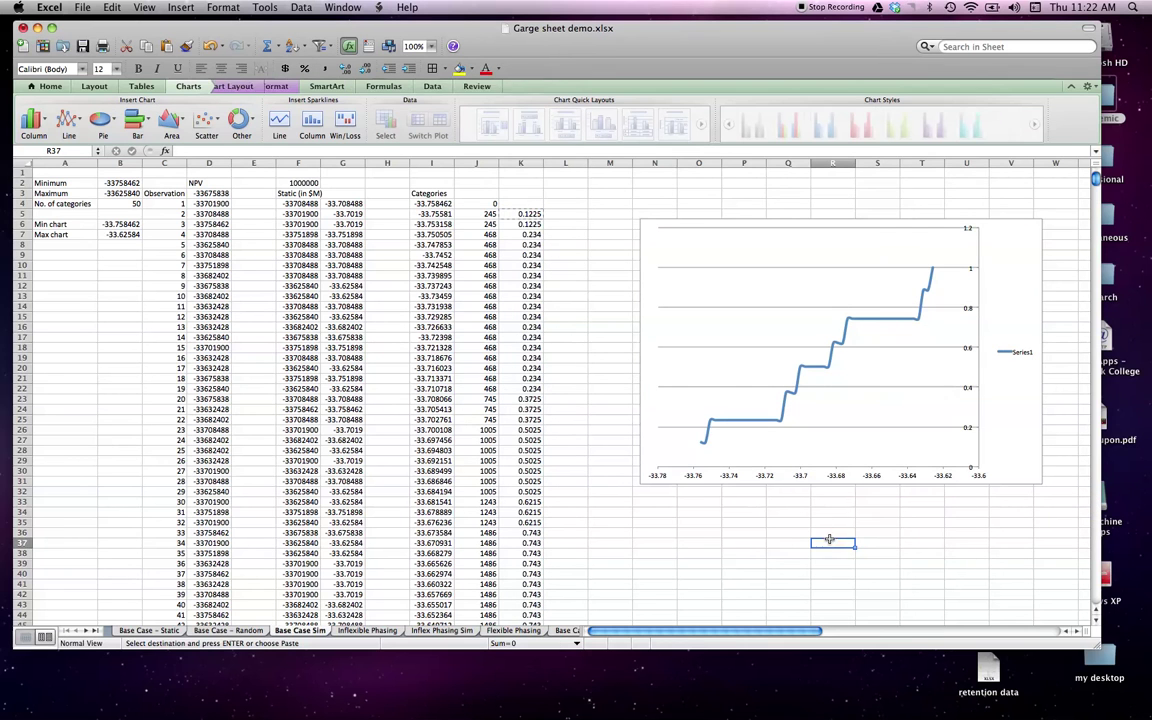
left_click(679, 544)
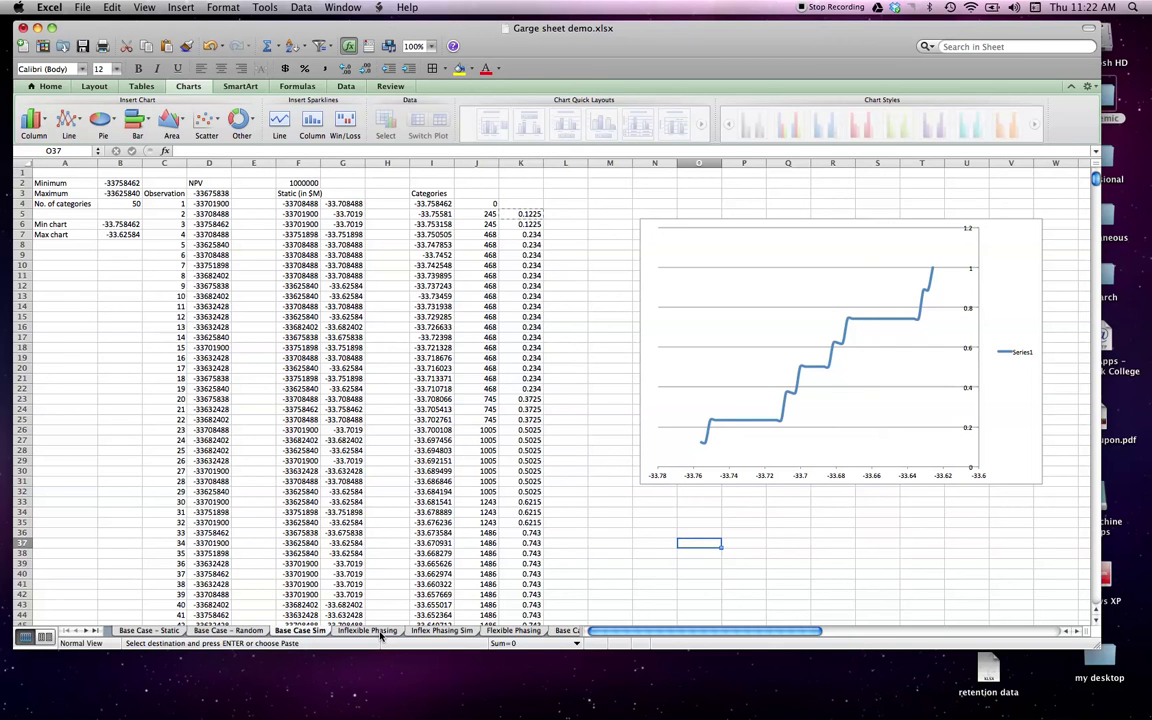
key("Left")
key("Left")
key("Down")
key("Down")
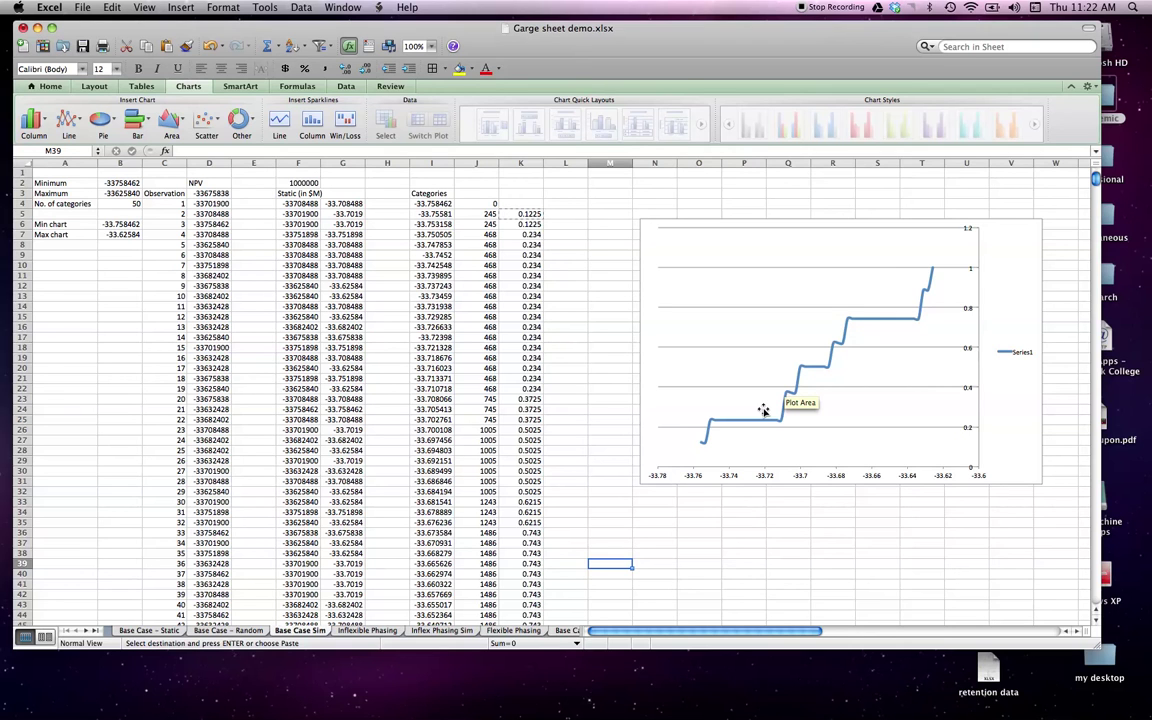
left_click(730, 564)
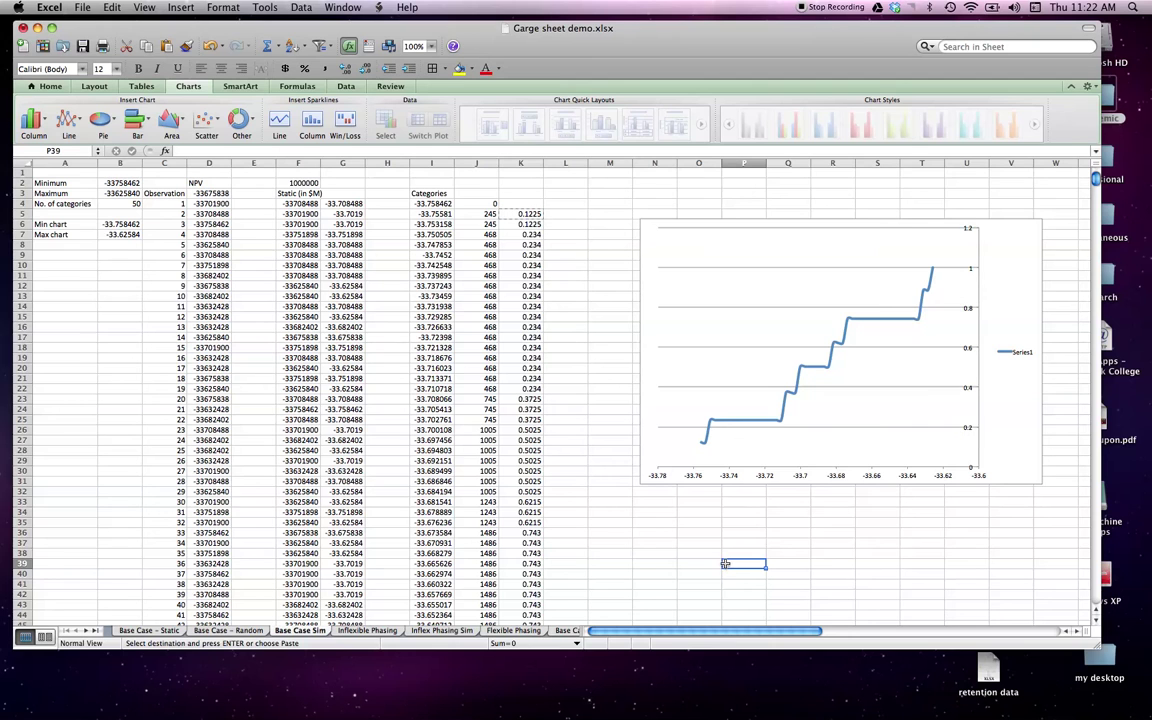
Open the Inflexible Phasing sheet and examine the Expansion Plan inputs for critical growth and number of levels to add.
left_click(366, 632)
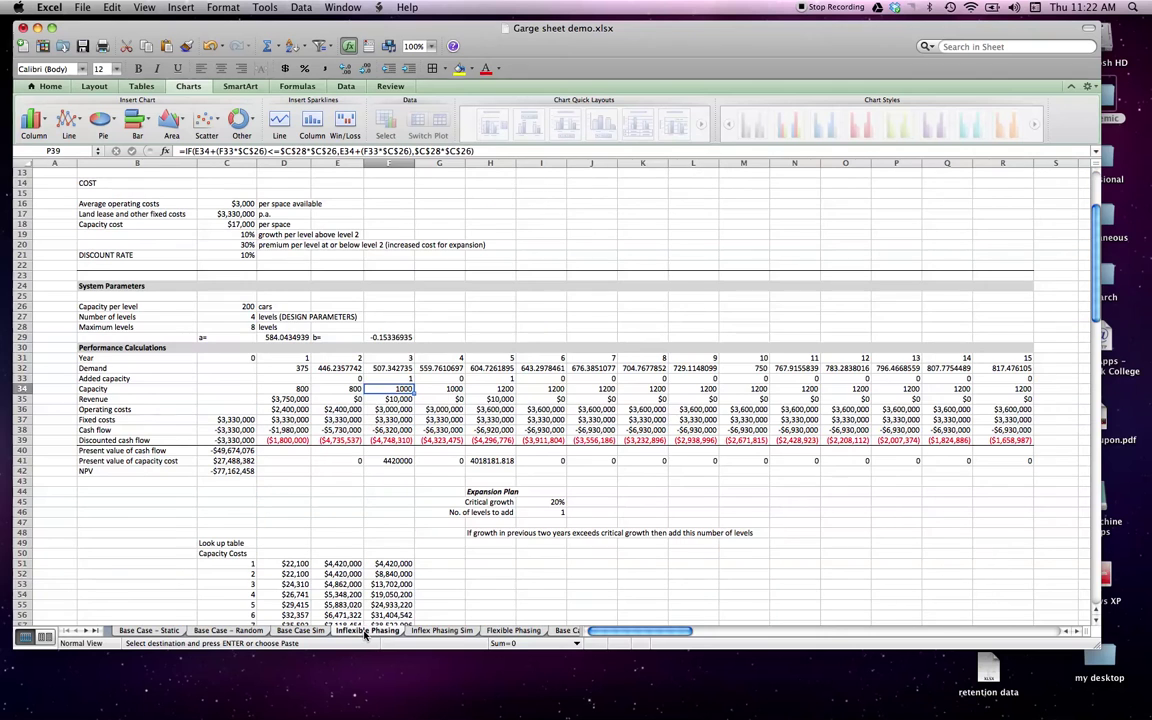
left_click(388, 485)
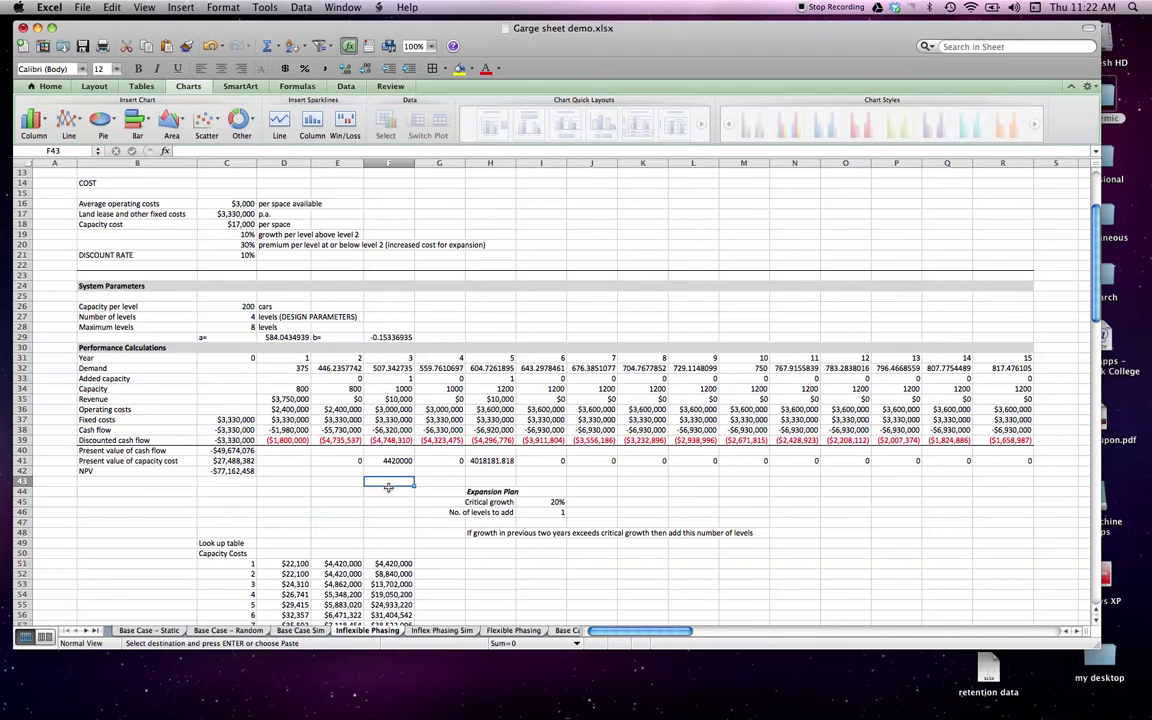
left_click(532, 567)
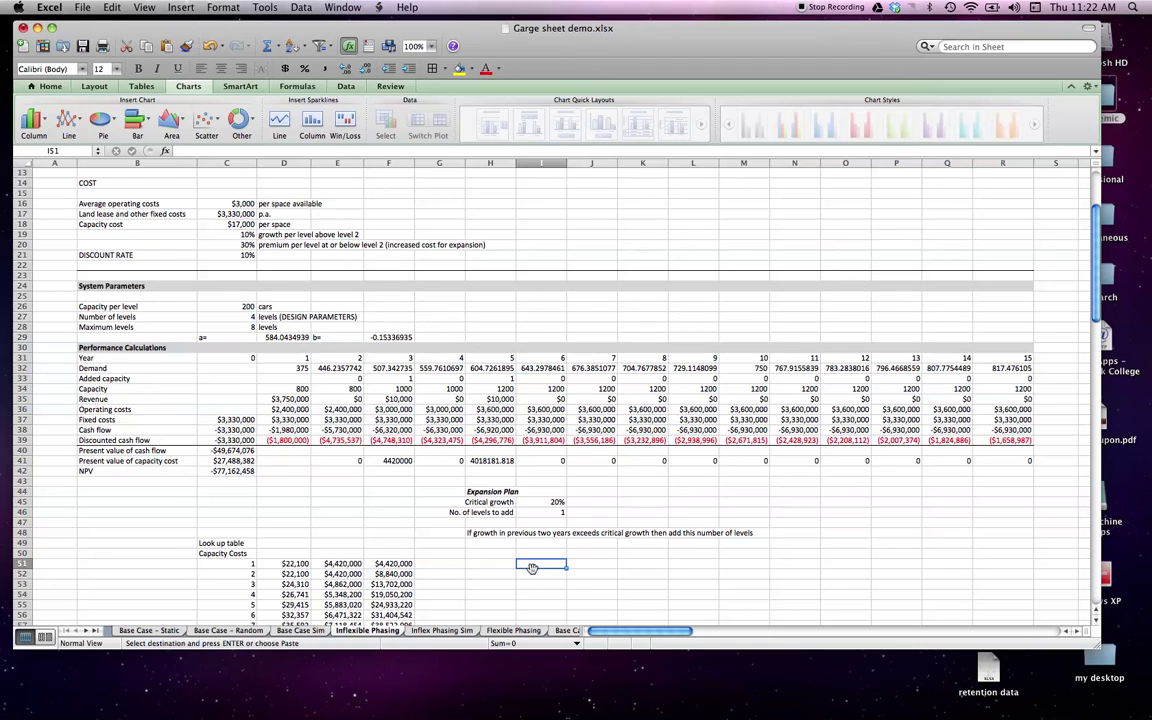
left_click(489, 501)
key("Right")
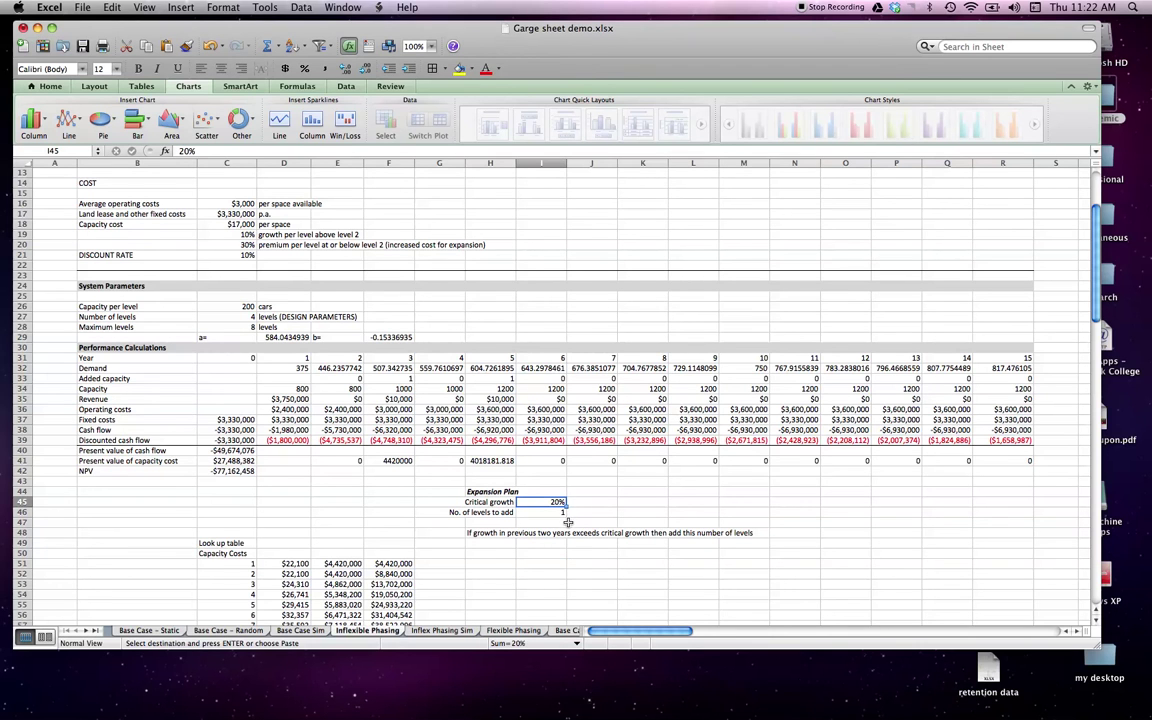
left_click(494, 512)
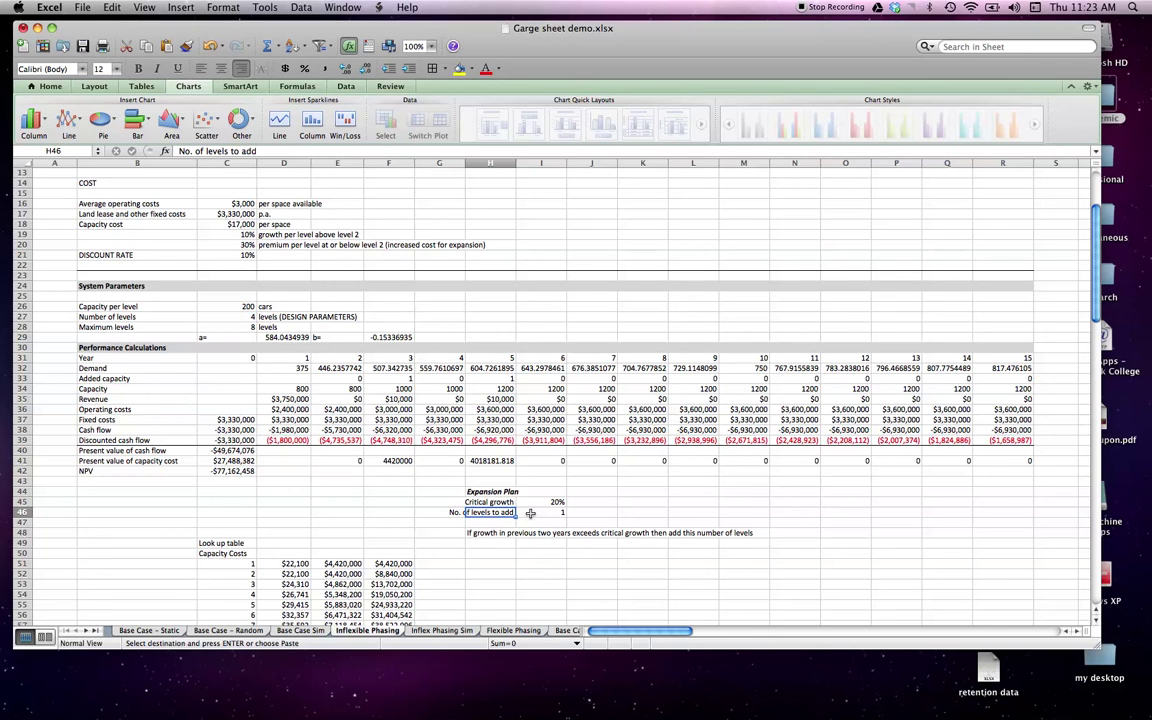
left_click(530, 513)
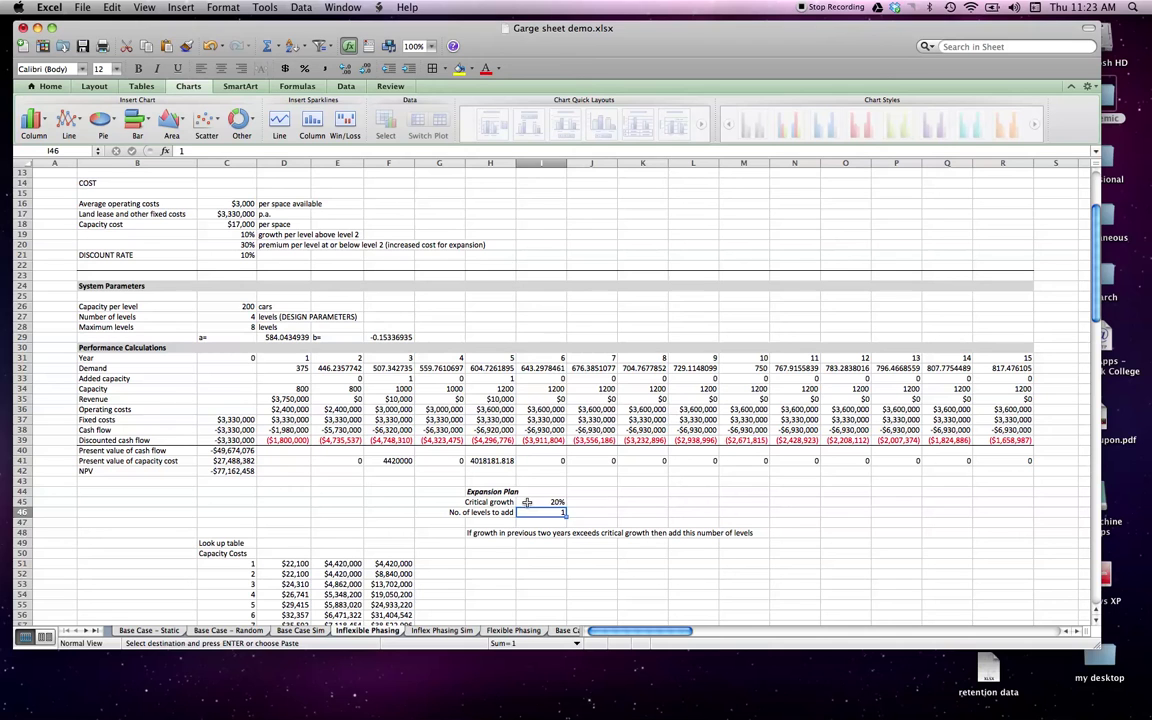
key("Up")
left_click(532, 512)
Examine the Added capacity row in the Performance Calculations, including the year 3 formula in F33.
scroll(205, 343, "up", 5)
scroll(185, 310, "down", 1)
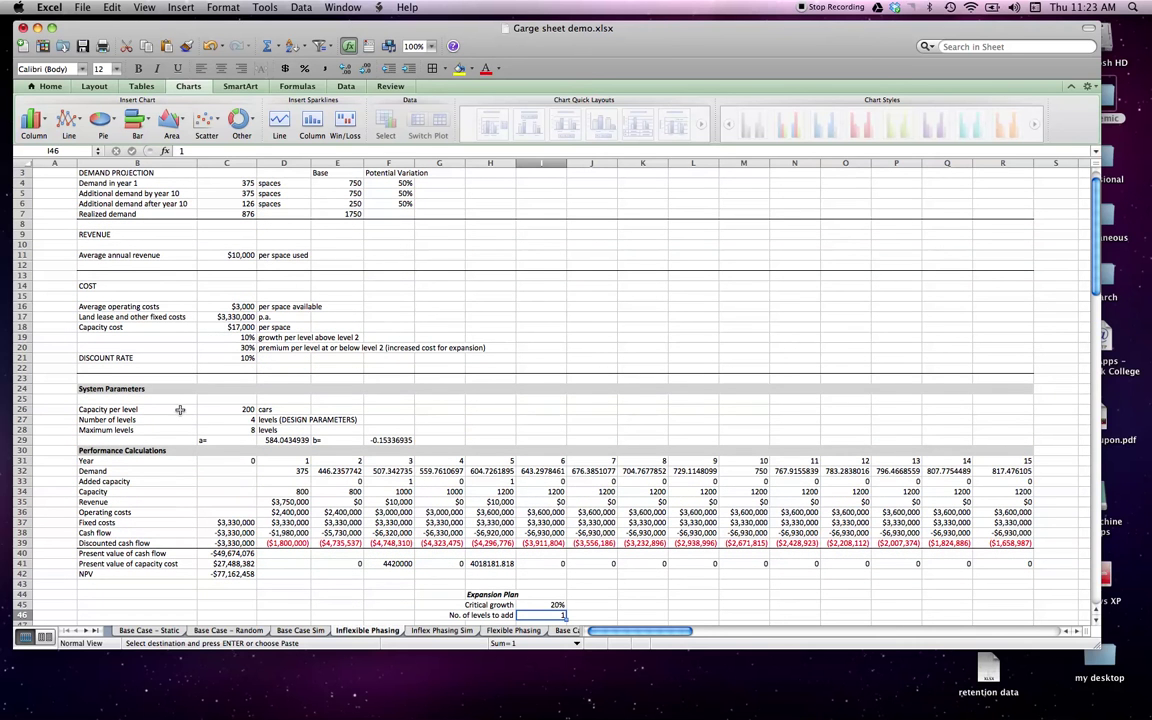
left_click(115, 481)
left_click(24, 481)
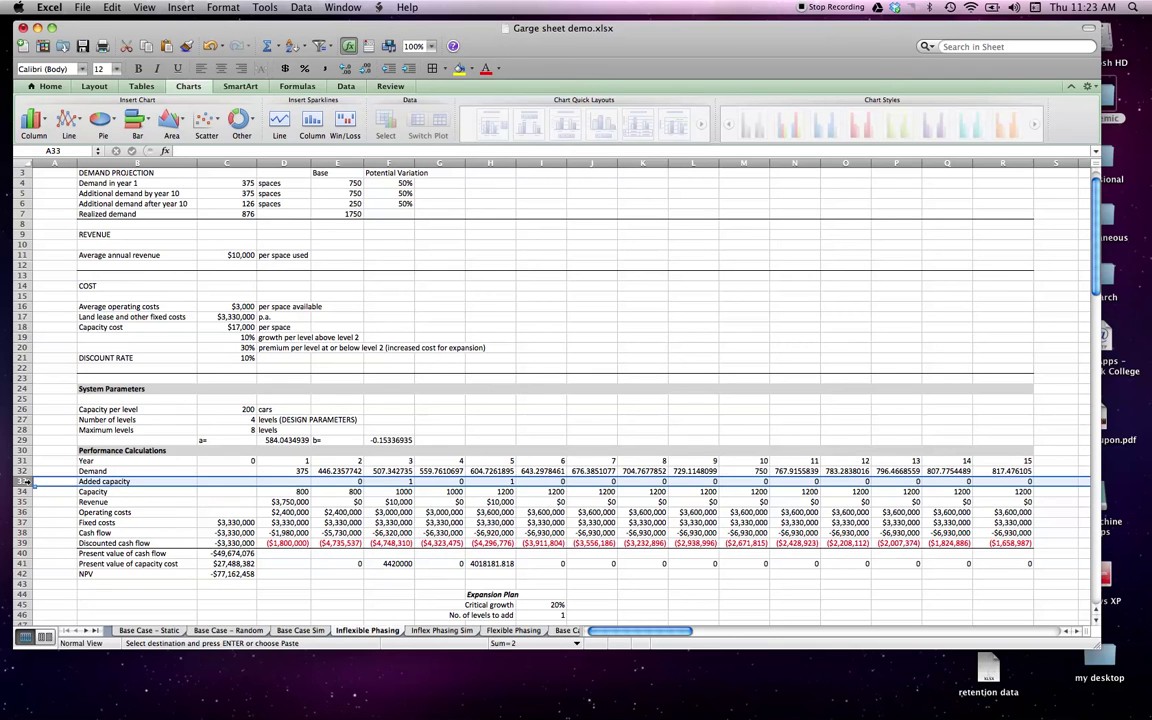
left_click(328, 481)
left_click(380, 482)
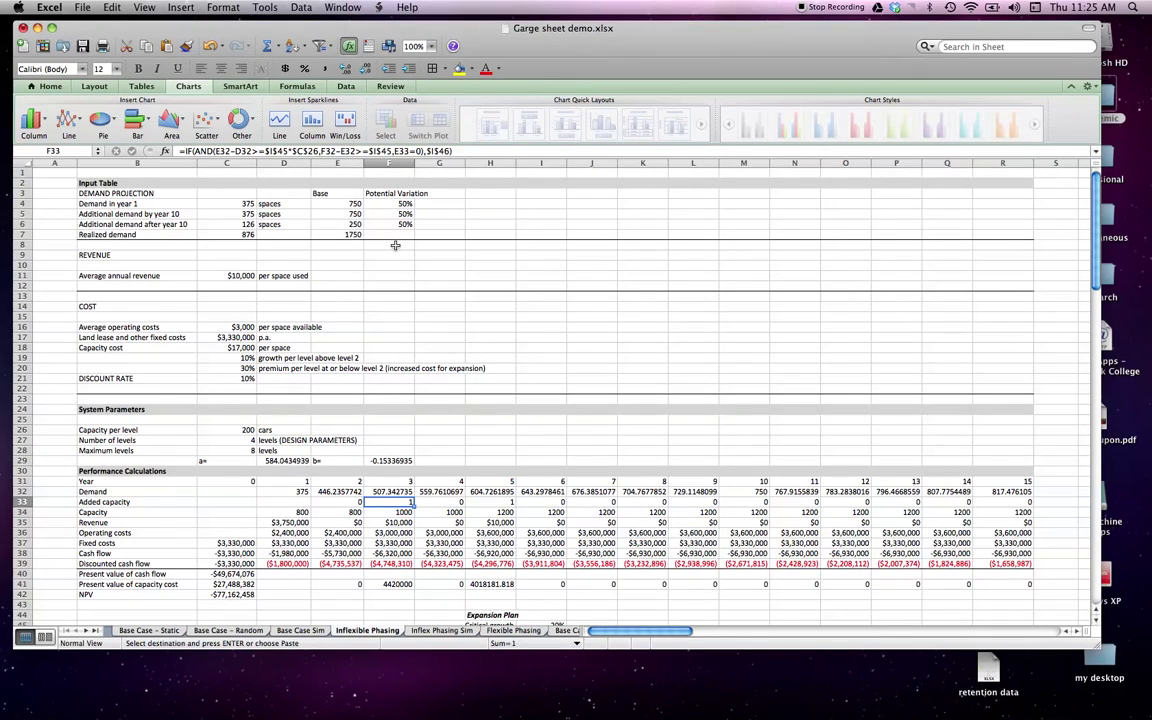
Examine the year 5 added-capacity formula in H33 and check it against the earlier years' cells in row 33.
left_click(445, 245)
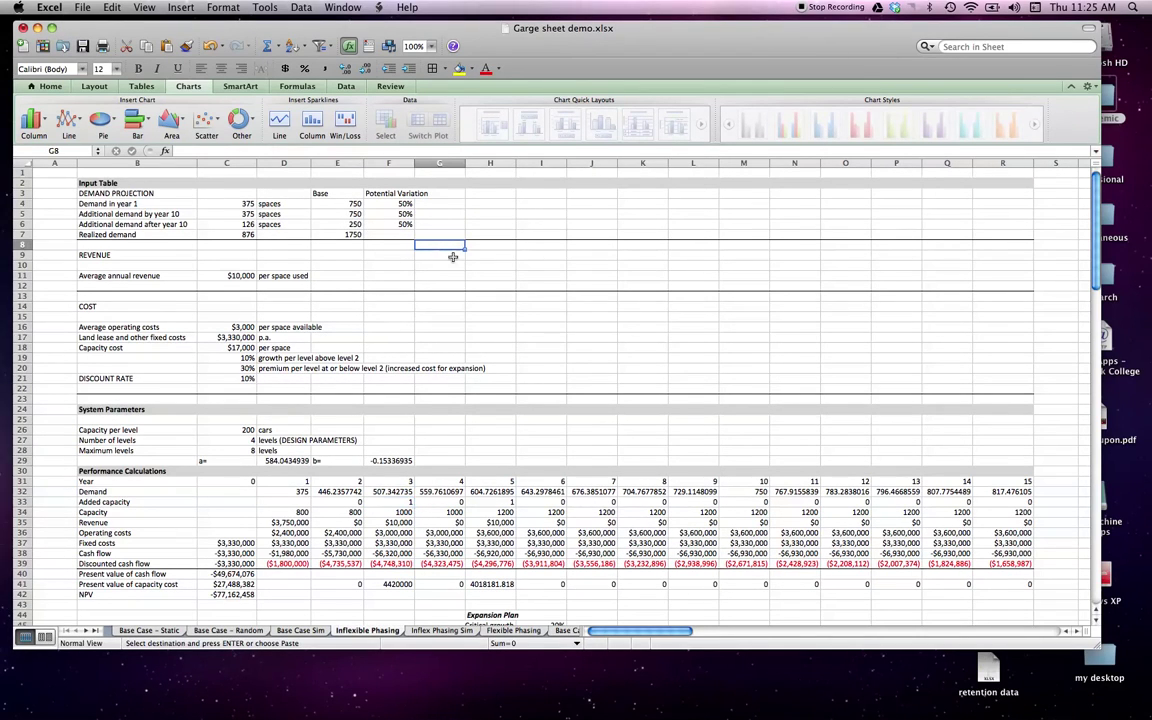
left_click(490, 502)
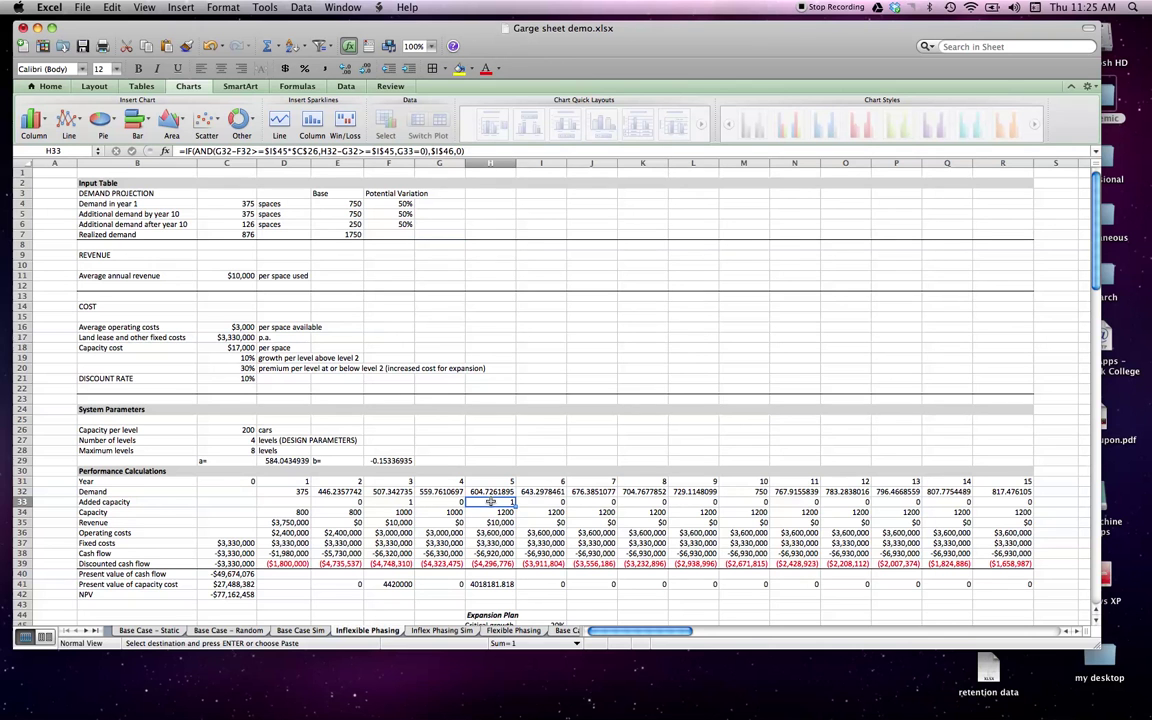
scroll(490, 500, "down", 5)
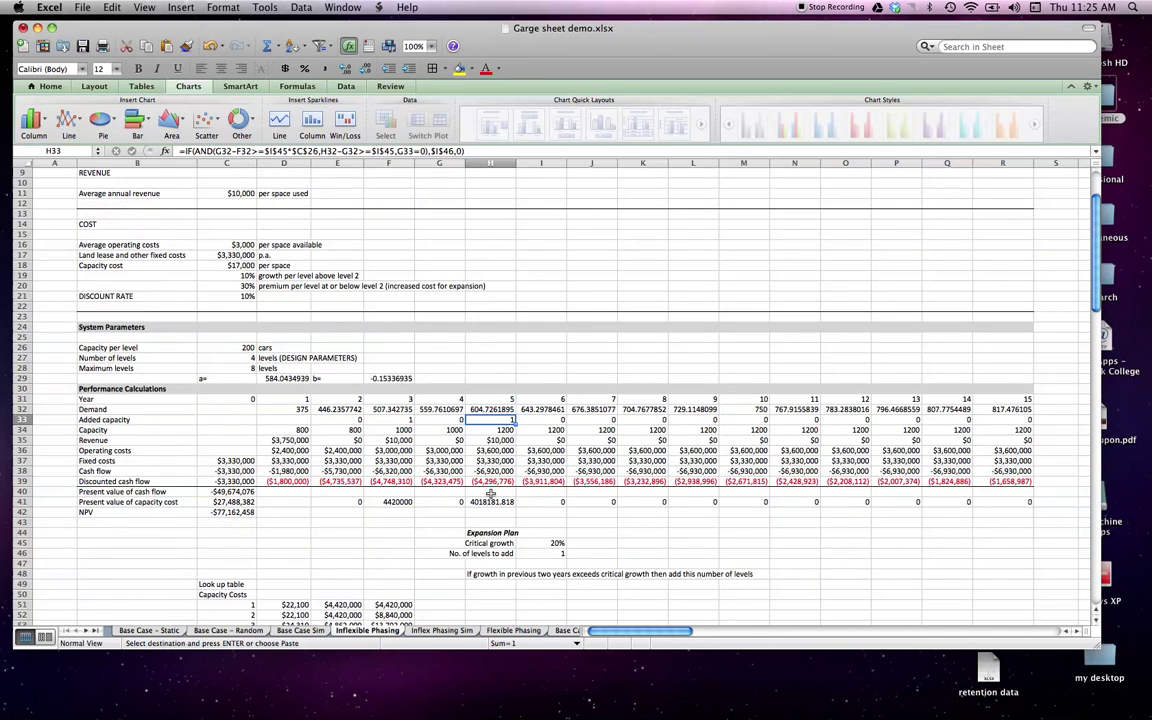
scroll(491, 493, "up", 5)
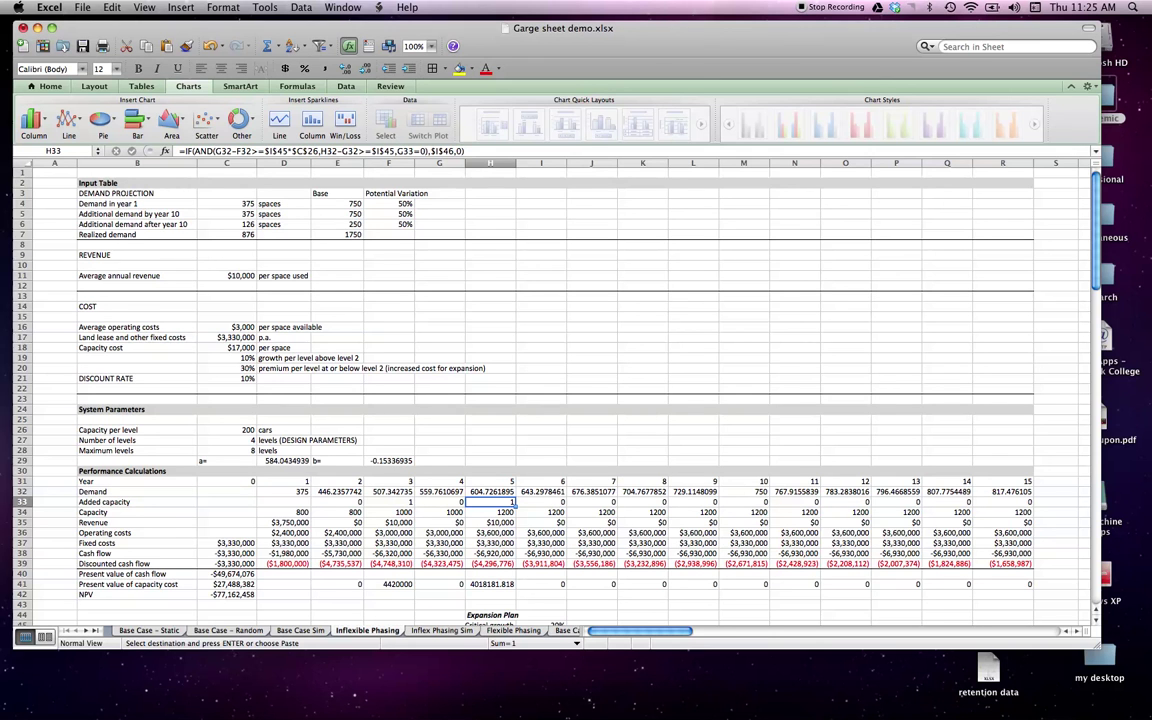
key("Left")
key("Left")
key("Left")
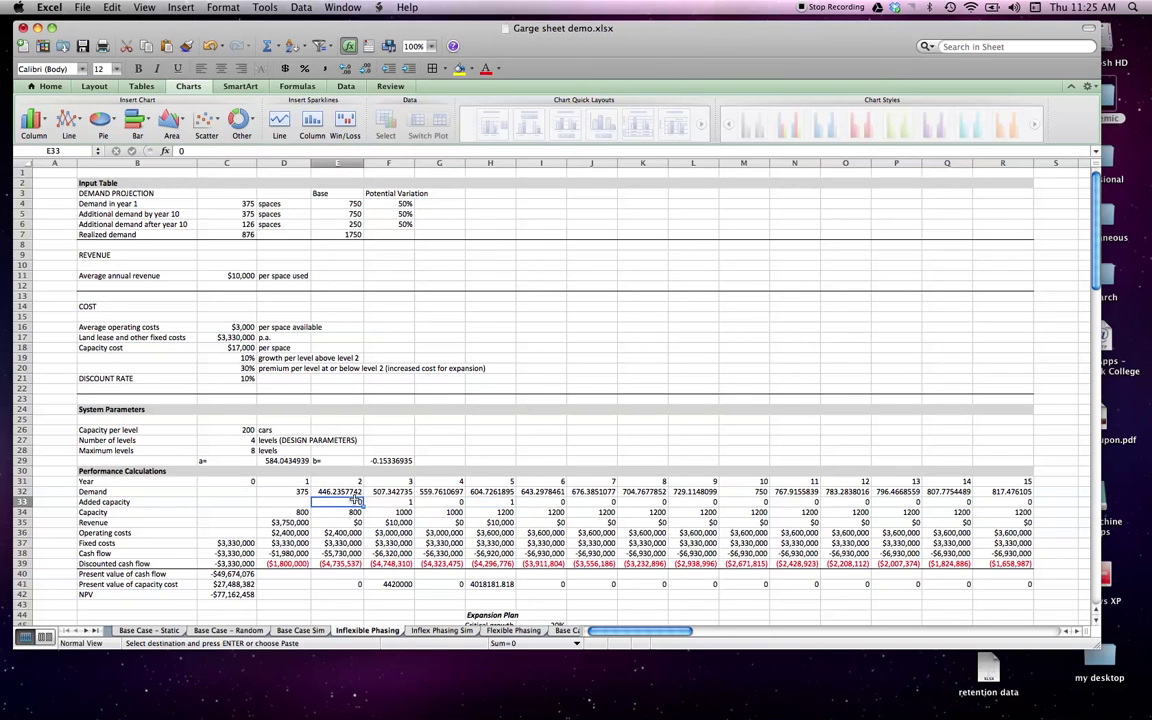
Correct the year 3 added-capacity formula in F33 by replacing $I$45 in its second growth condition with $I$45*$C$26.
key("Right")
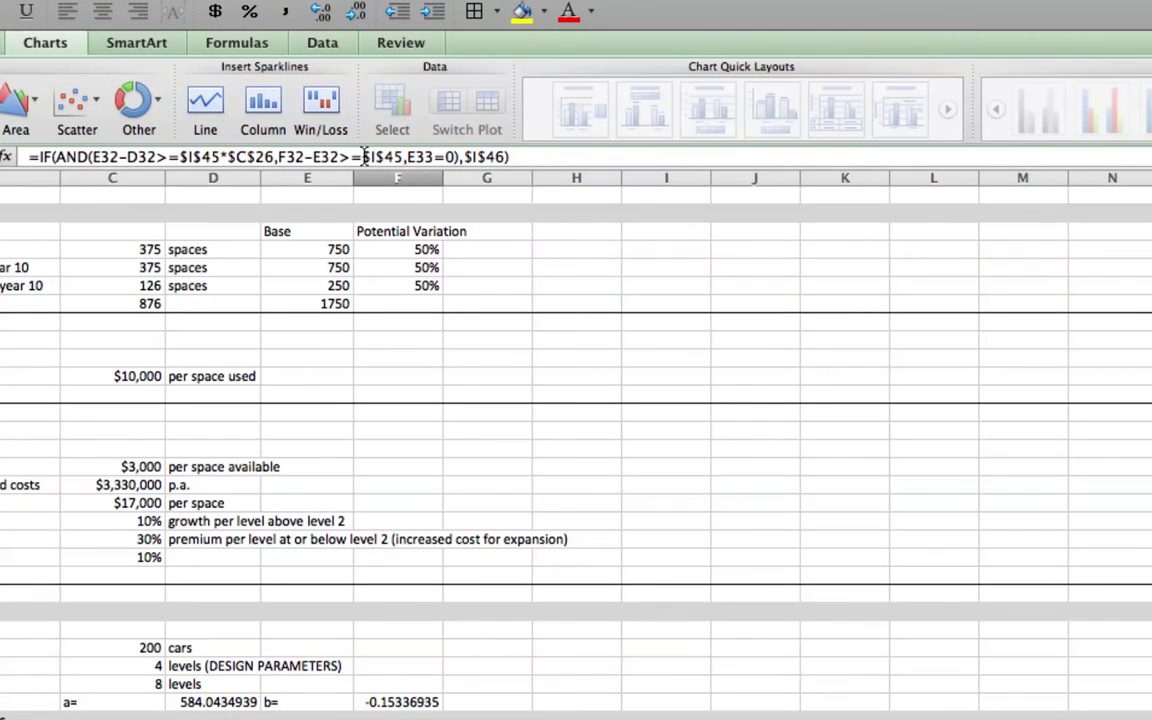
left_click_drag(365, 157, 406, 157)
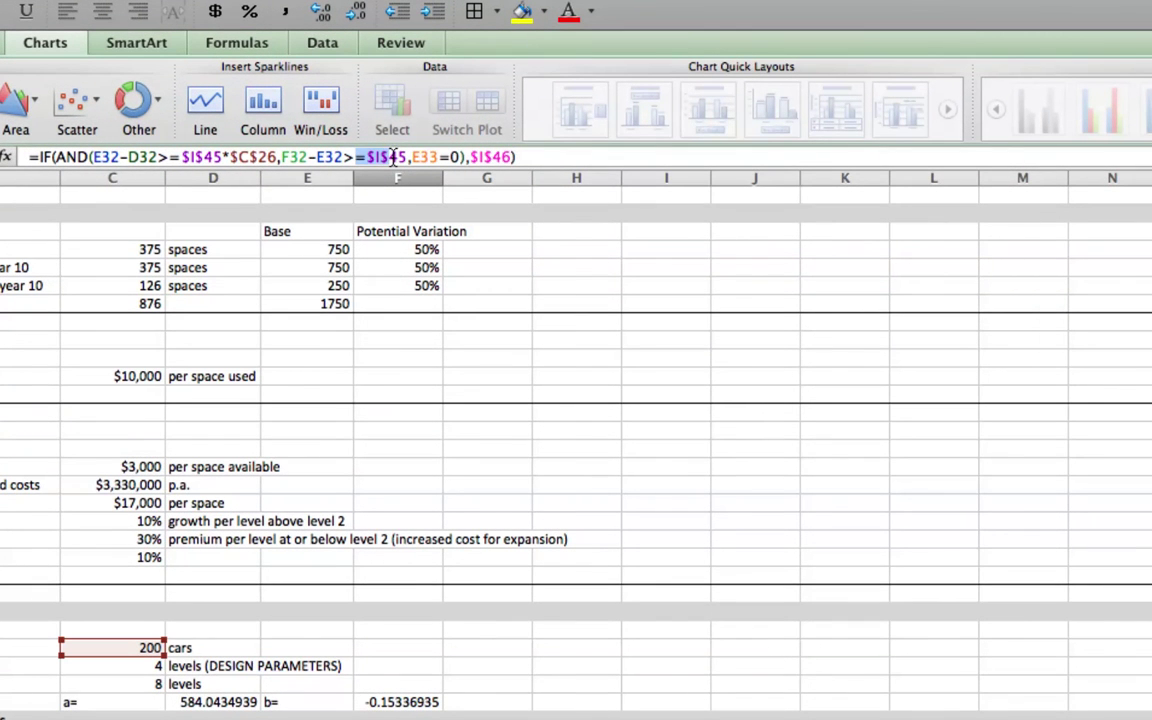
left_click_drag(181, 157, 275, 157)
key("super+c")
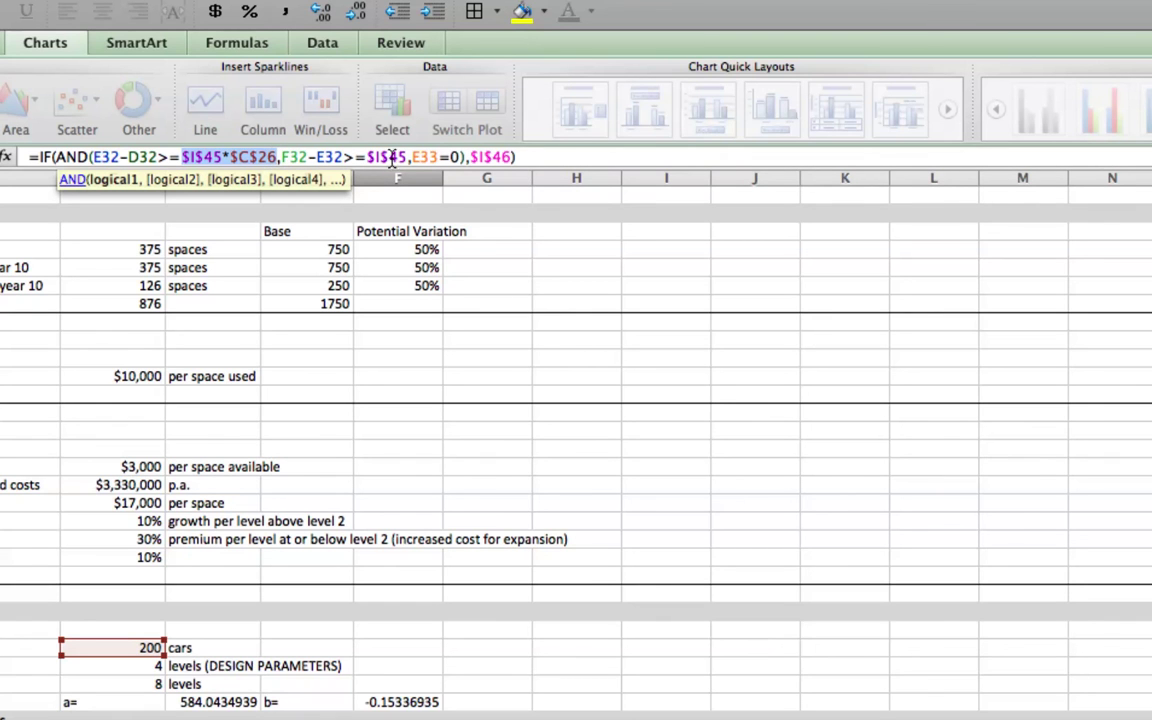
left_click_drag(370, 157, 404, 157)
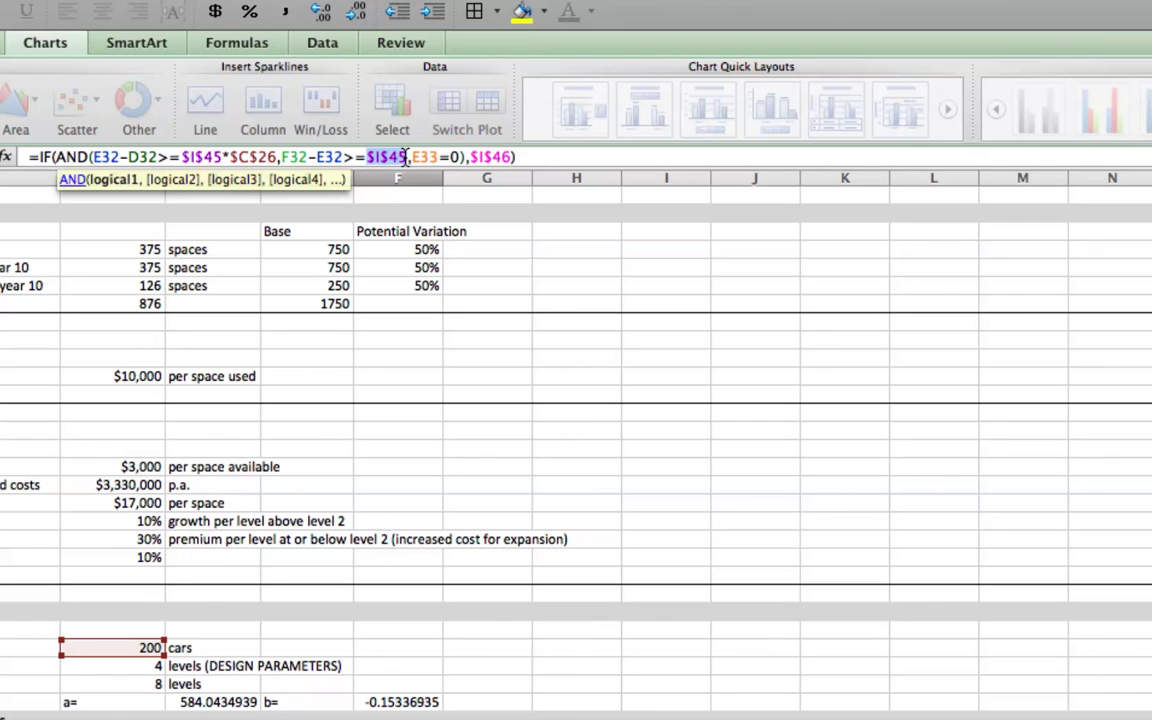
key("super+v")
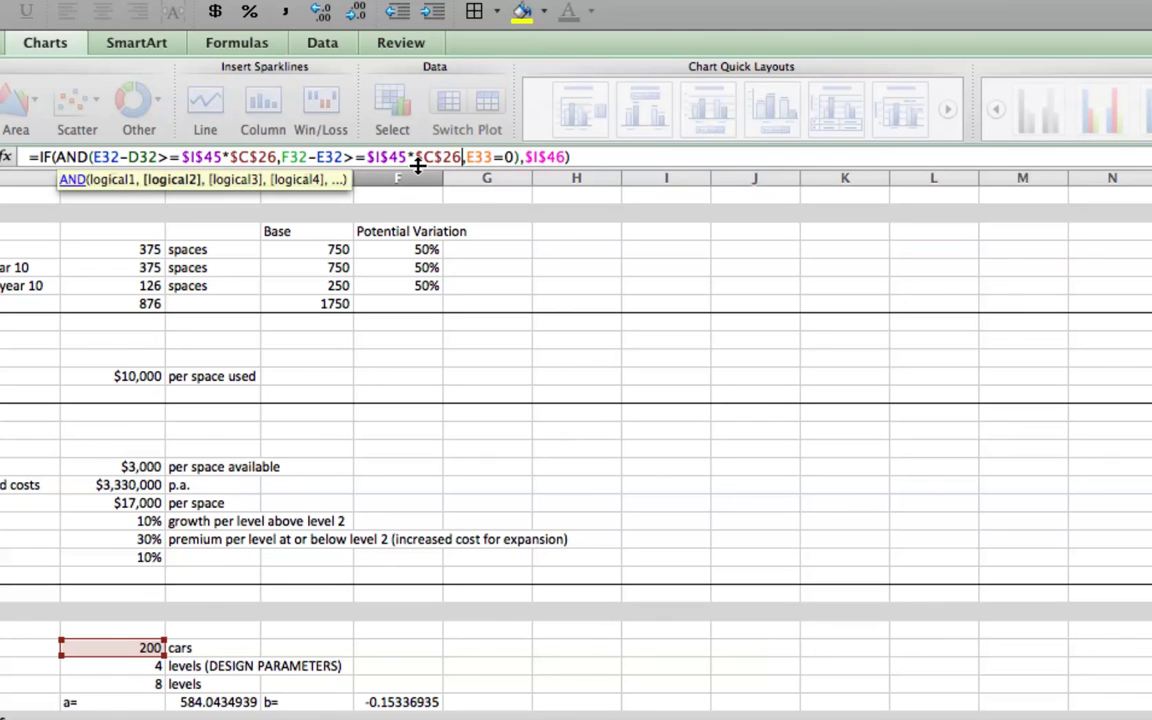
key("Return")
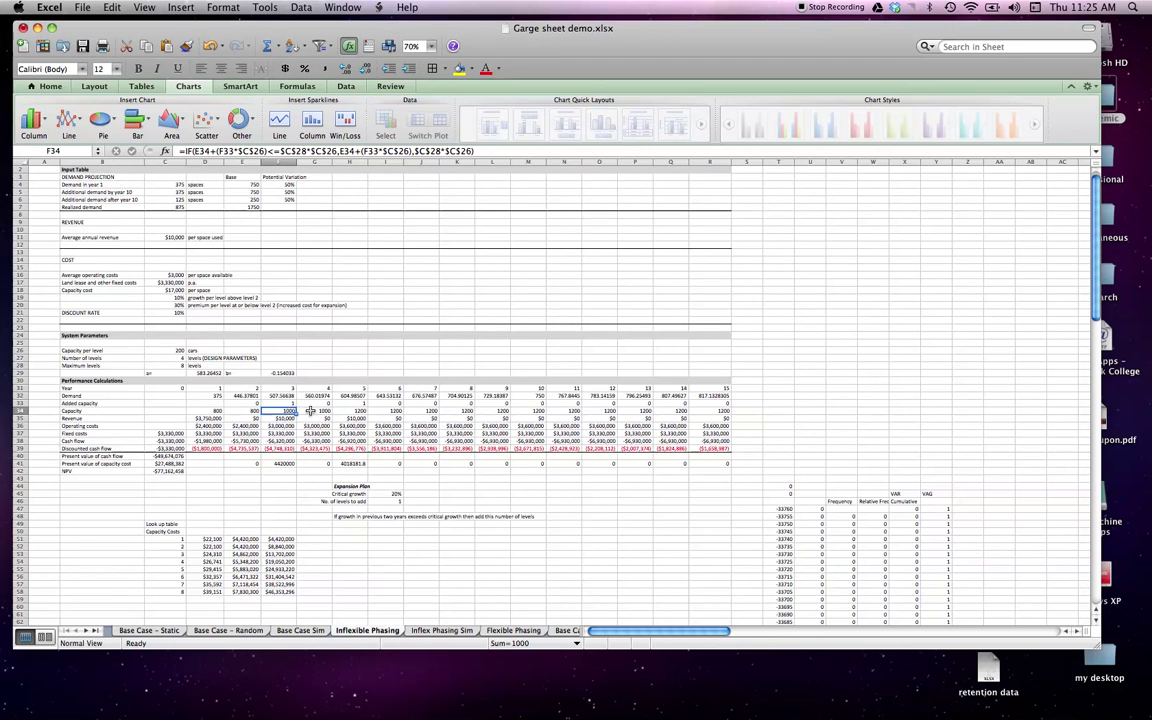
Copy the corrected added-capacity formula from F33 across G33:R33 for years 4 to 15.
key("super+c")
left_click_drag(312, 411, 703, 410)
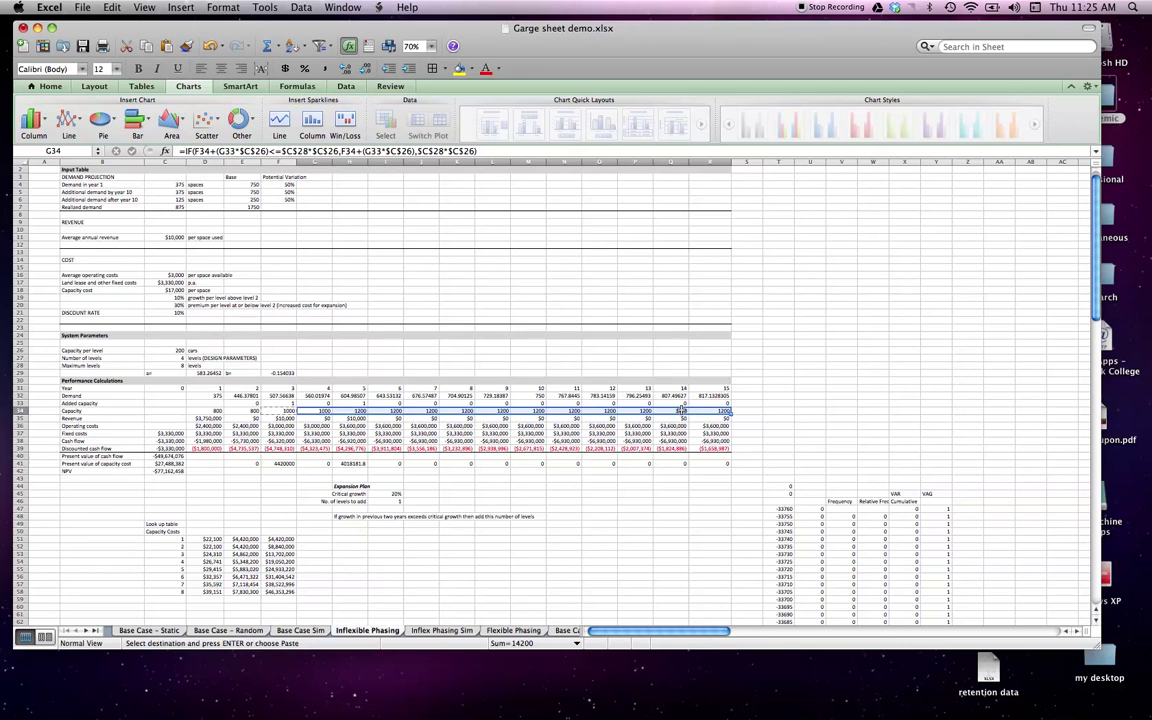
left_click(285, 403)
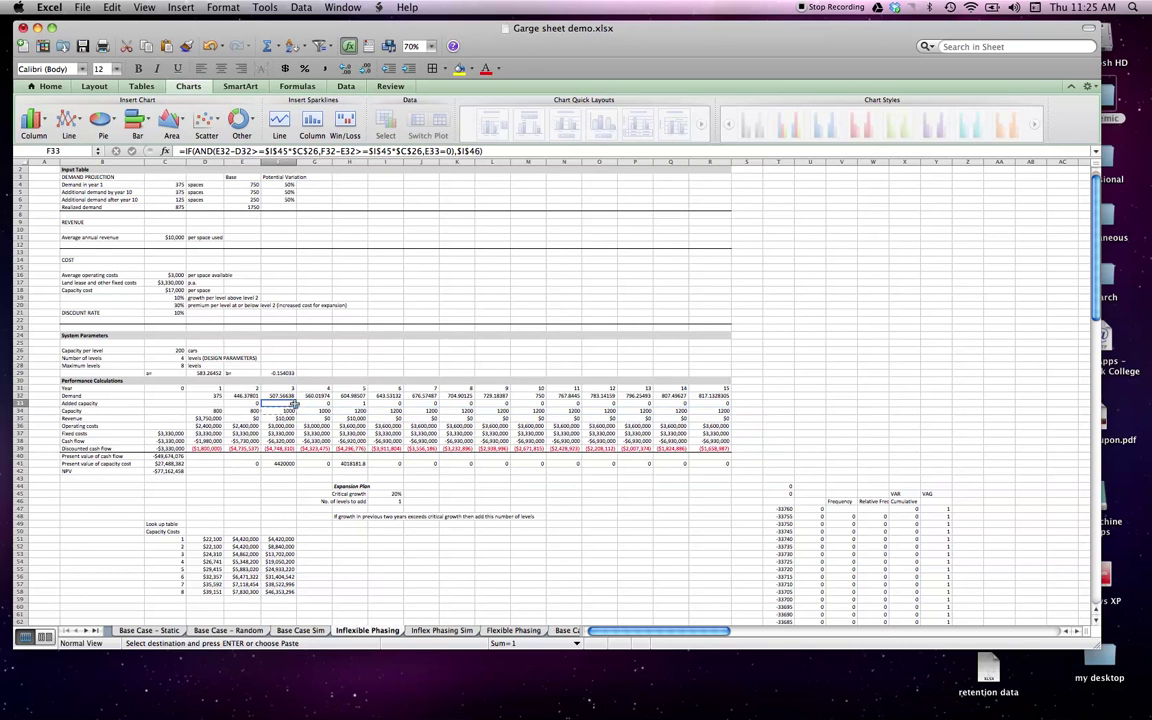
left_click(310, 403)
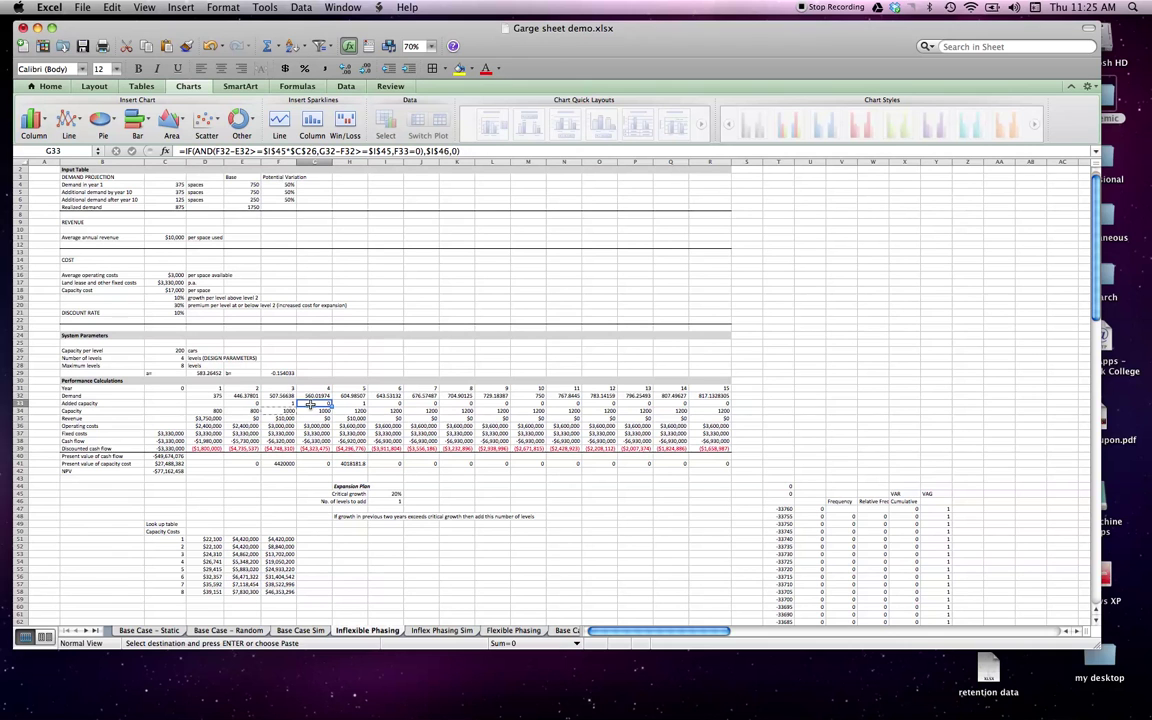
left_click(290, 403)
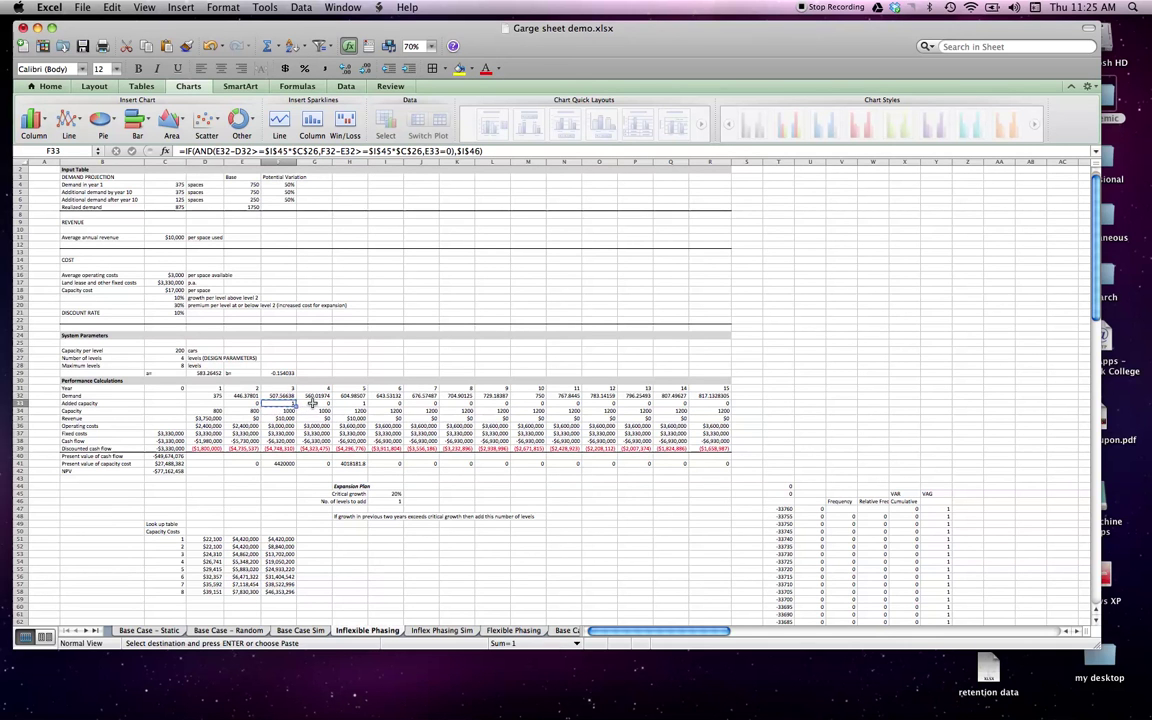
left_click_drag(300, 404, 730, 403)
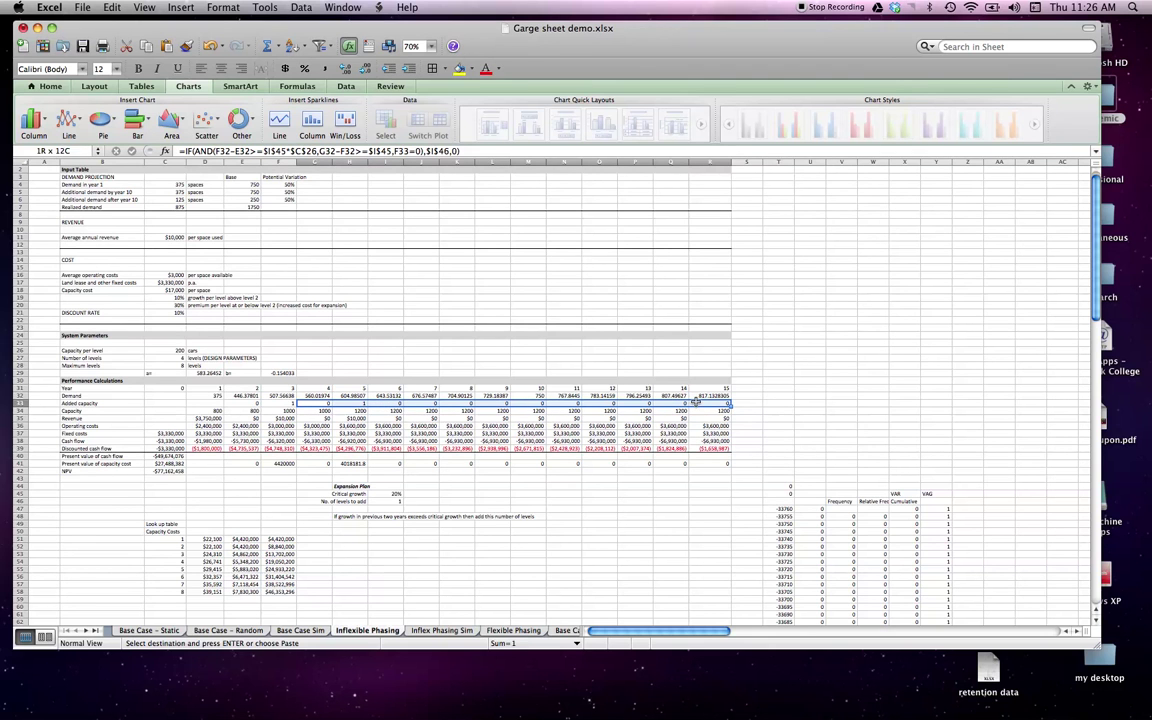
key("super+v")
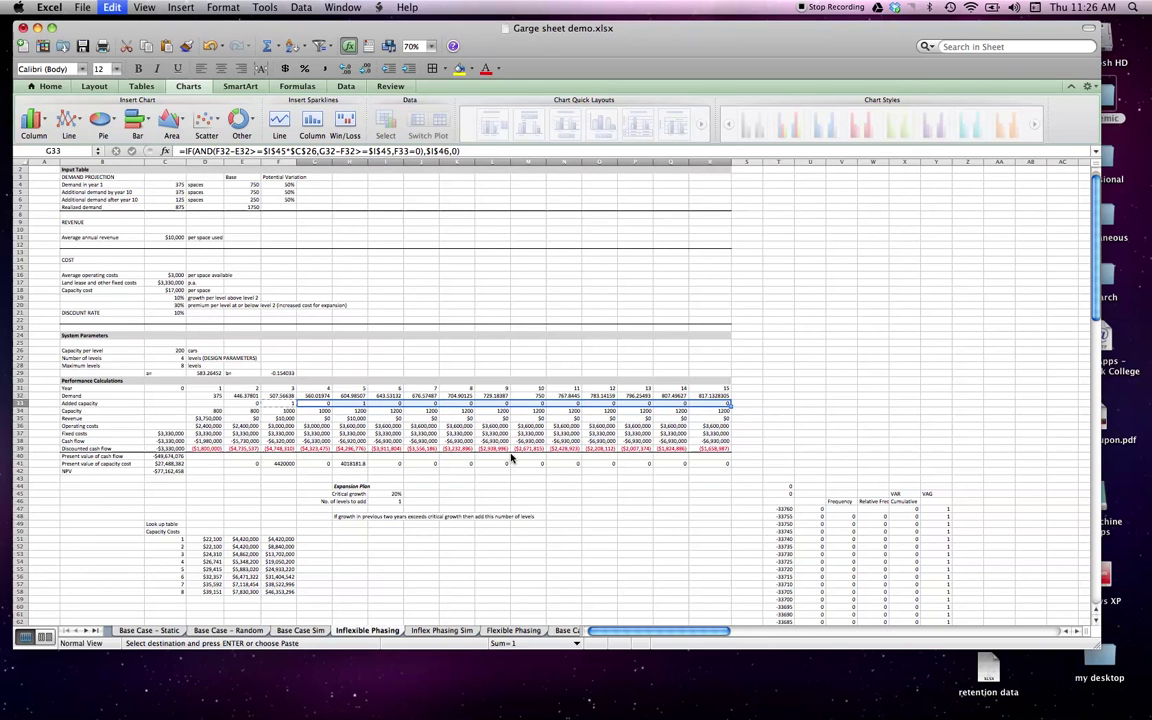
key("super+v")
left_click(497, 455)
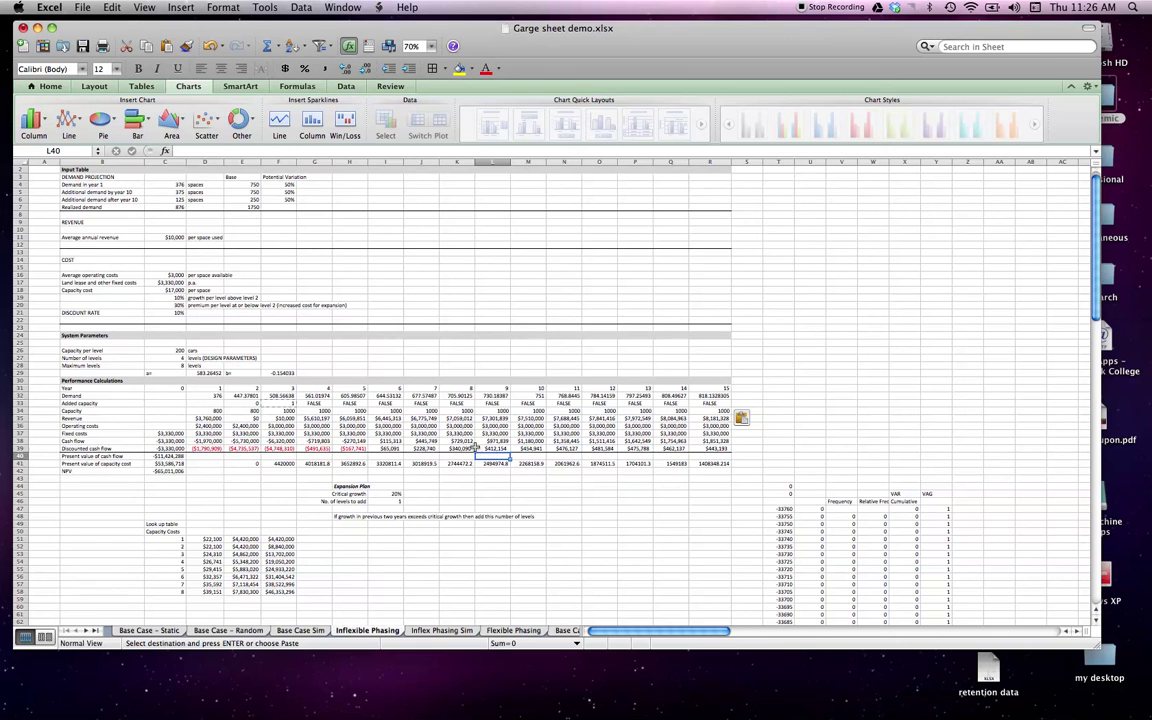
Undo the paste of the year 3 added-capacity formula across G33:R33 for years 4 to 15.
left_click(314, 403)
left_click(285, 403)
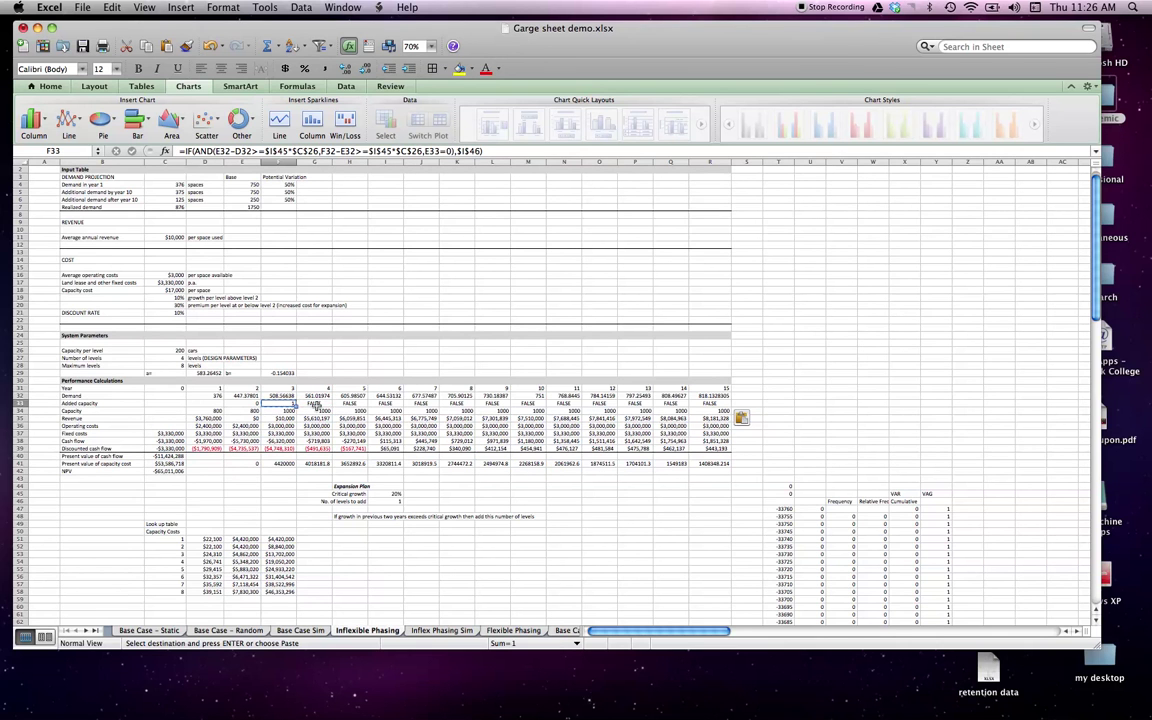
left_click(112, 7)
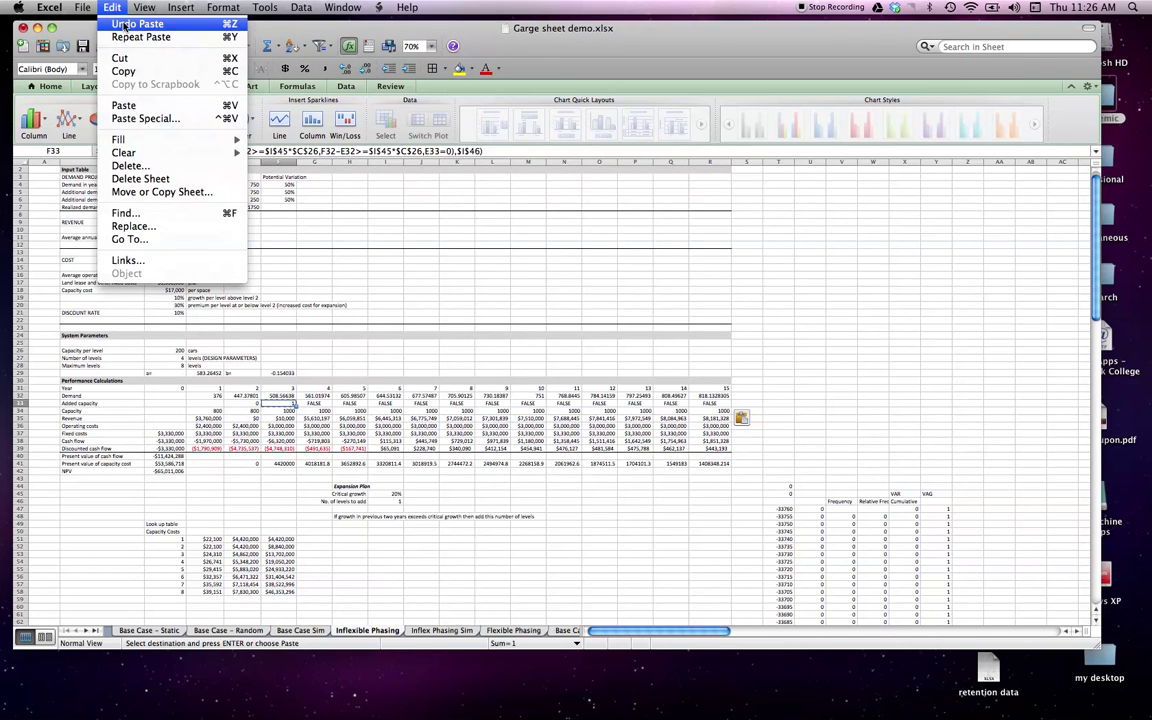
left_click(115, 7)
key("Right")
left_click(112, 7)
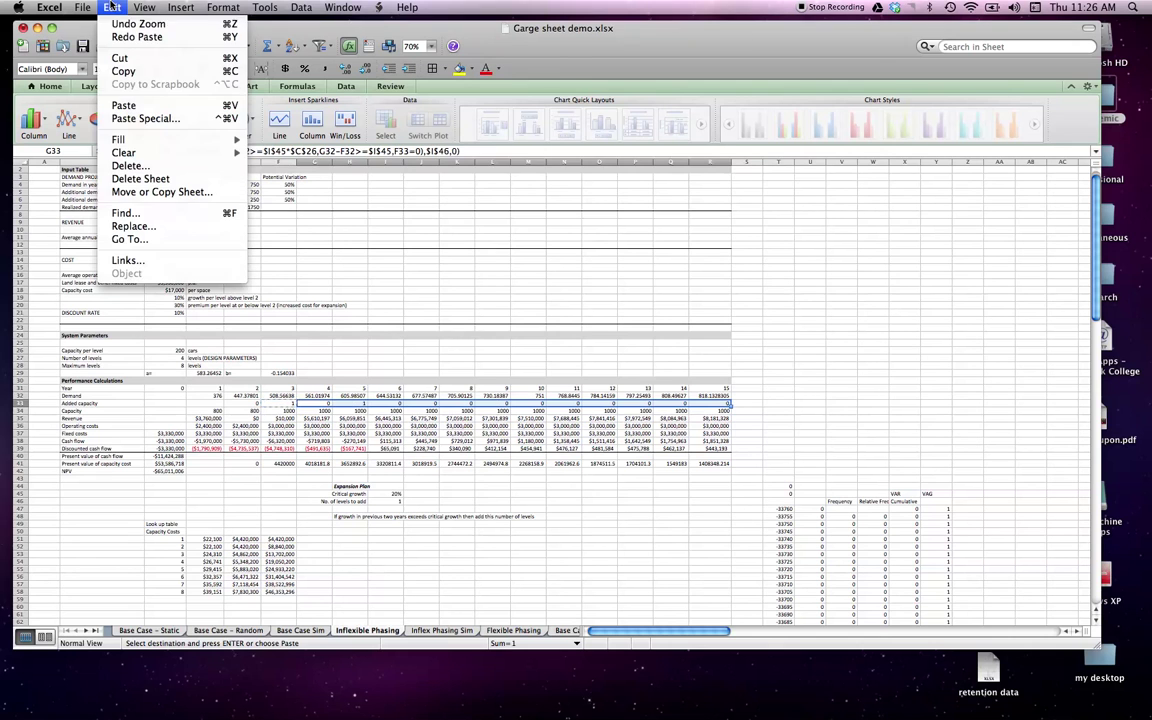
left_click(181, 104)
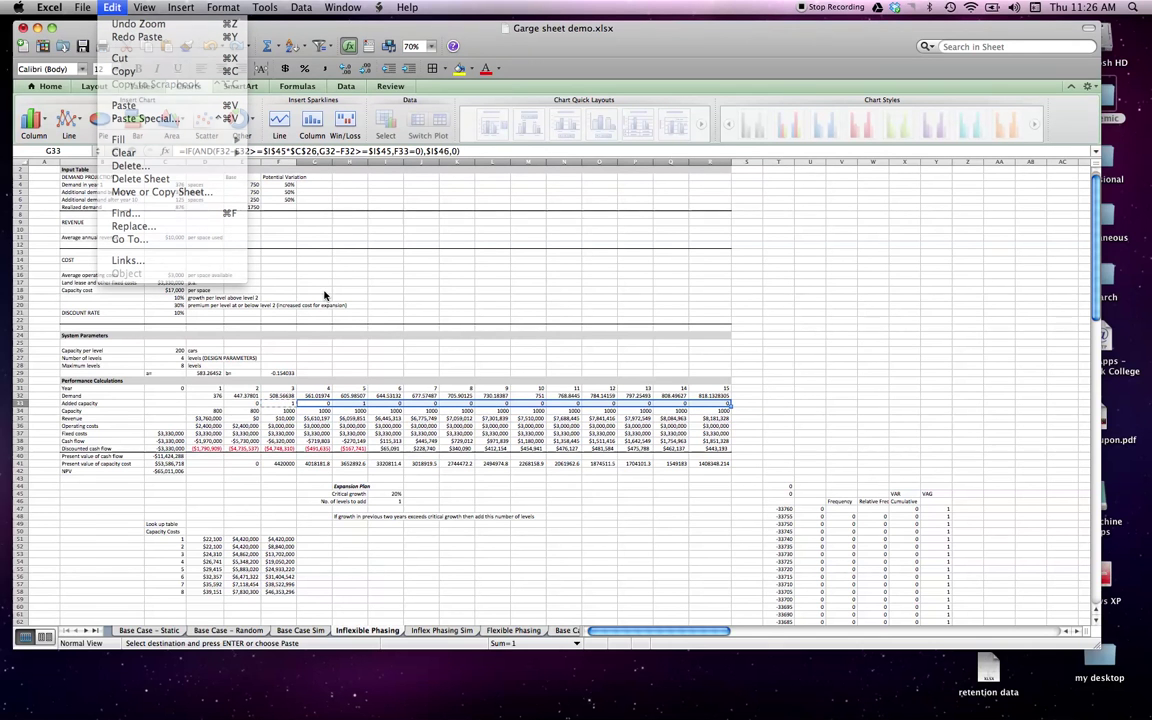
Inspect the year 3 added-capacity formula in F33 and the year 11 cash flow formula in N38.
left_click(272, 404)
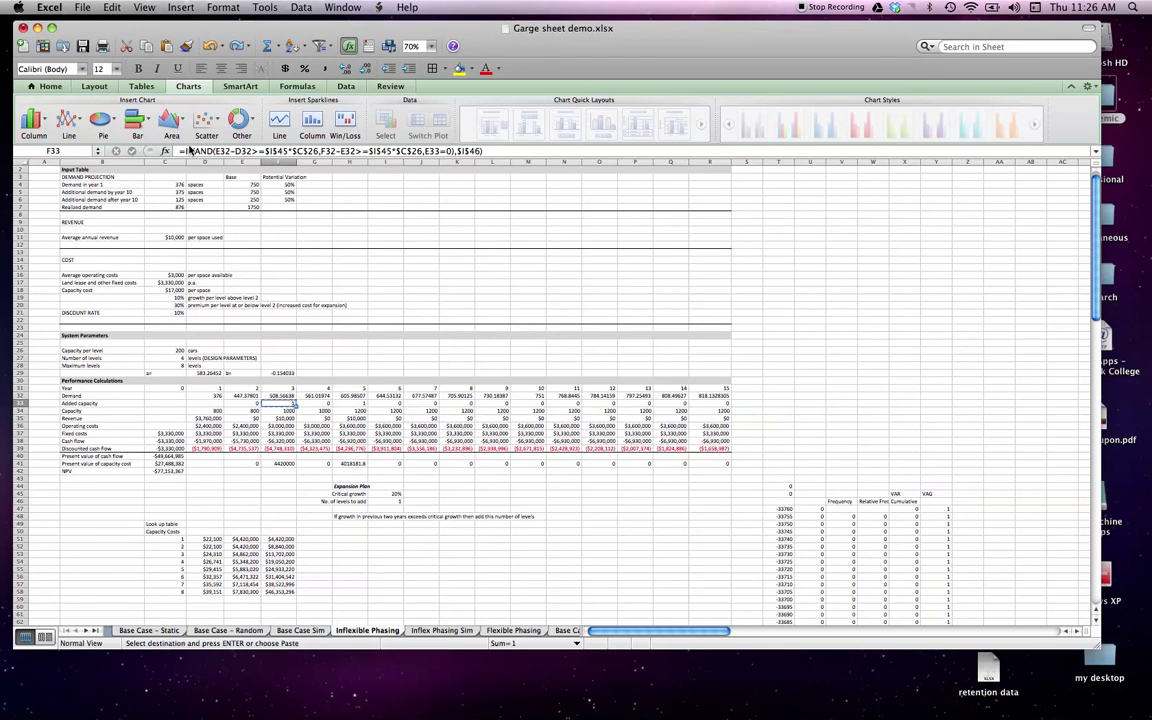
left_click(112, 7)
left_click(112, 7)
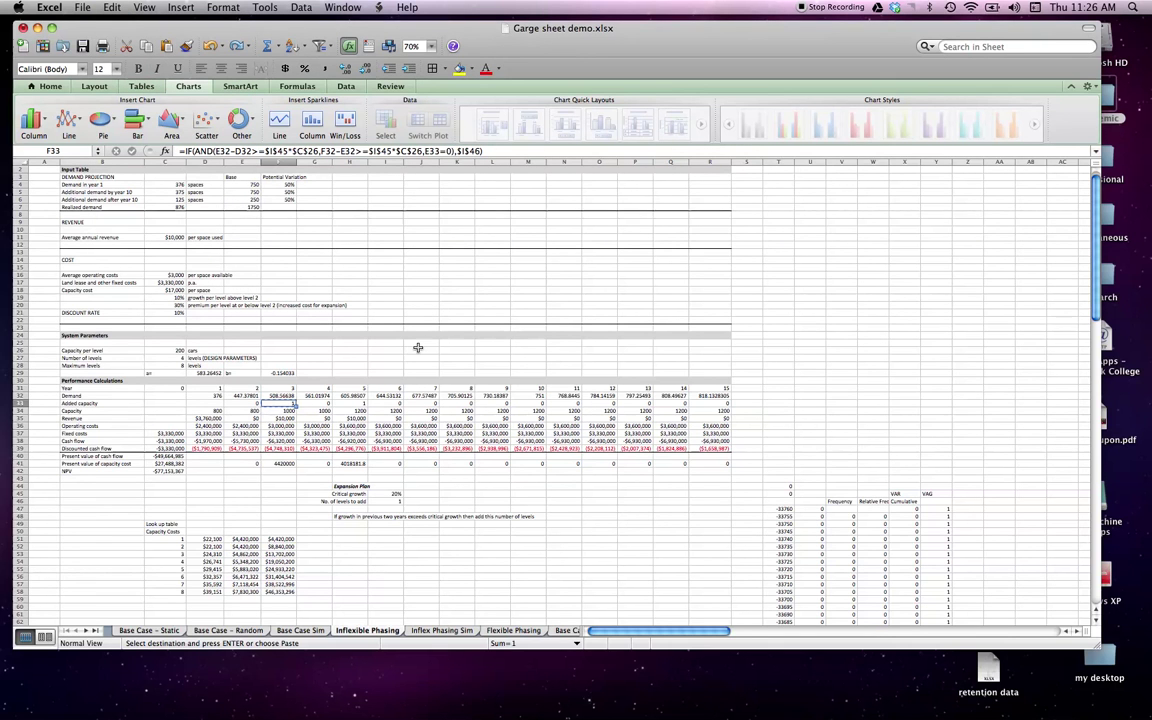
left_click(564, 440)
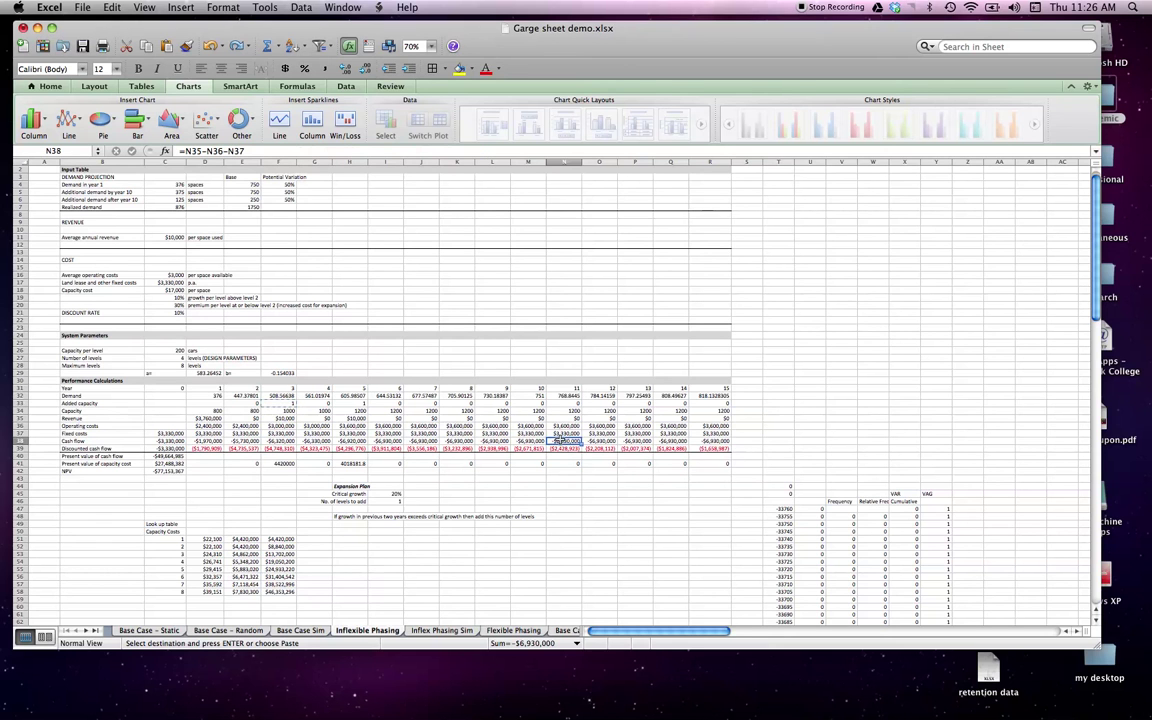
left_click(386, 335)
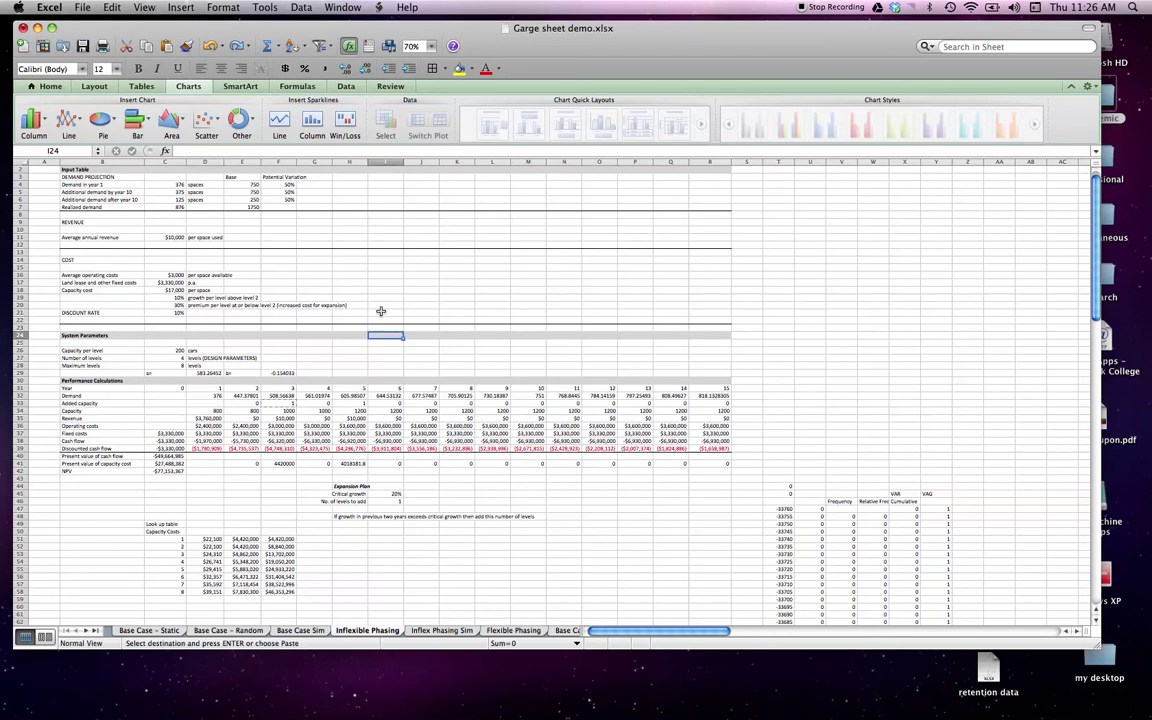